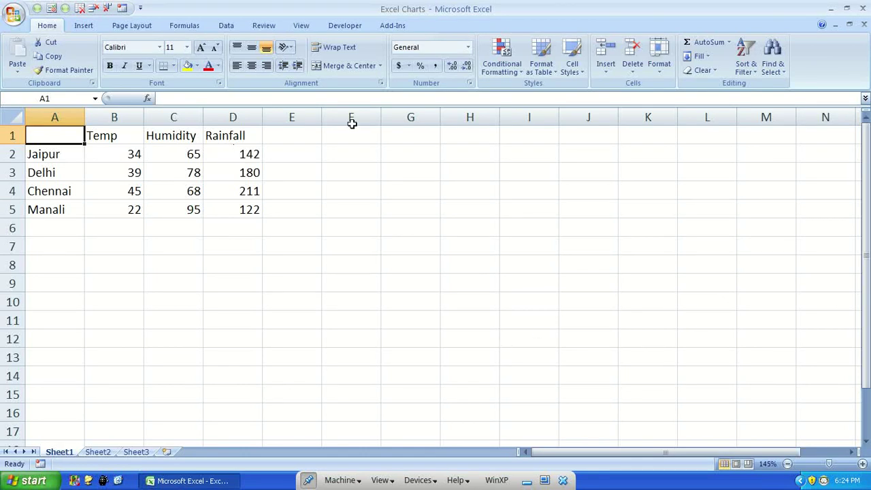
# Step: Bring up the Insert ribbon's Charts group above the Temp, Humidity and Rainfall city table
pyautogui.click(87, 26)
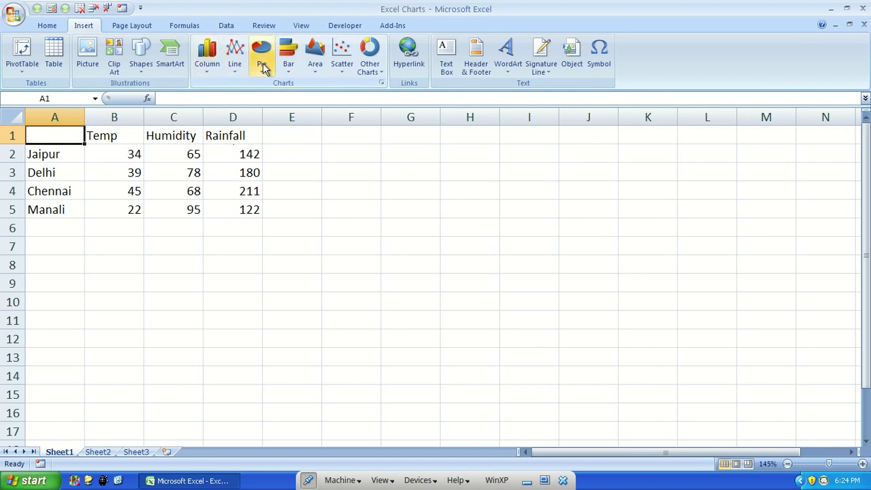
# Step: Browse the Other Charts, Column, Bar, Line, Area and Pie chart galleries in turn
pyautogui.click(370, 68)
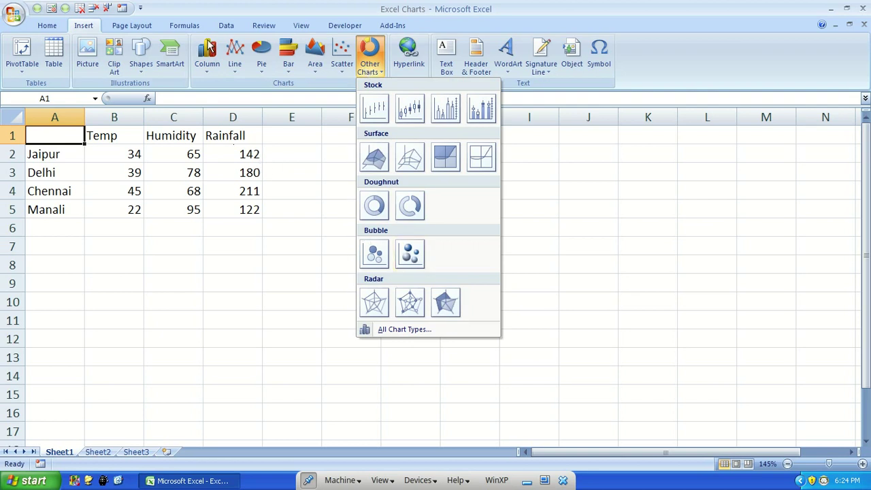
pyautogui.click(211, 60)
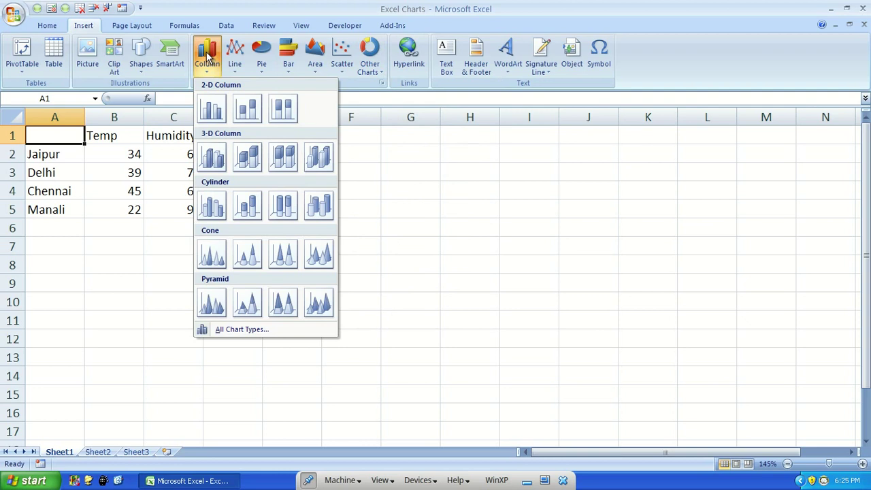
pyautogui.click(289, 67)
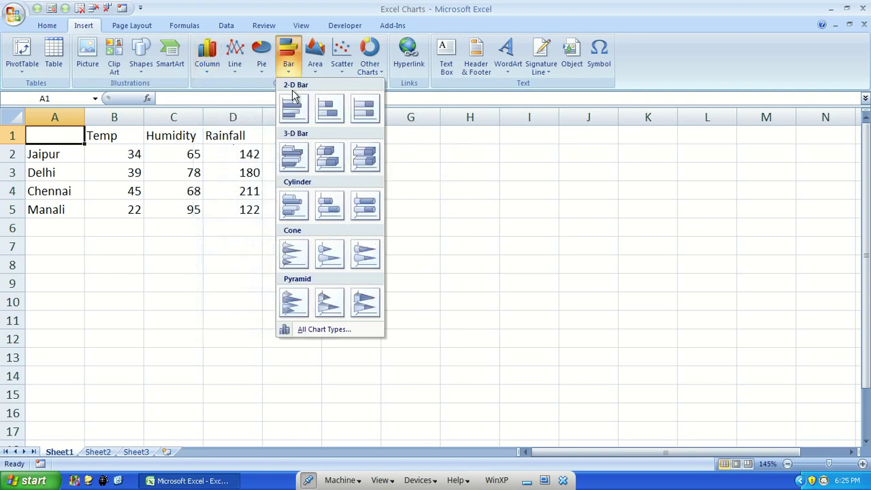
pyautogui.click(209, 61)
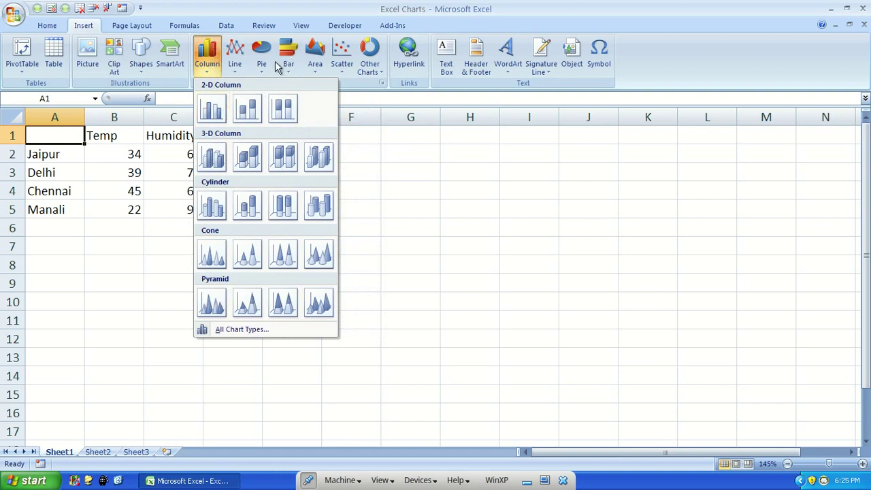
pyautogui.click(236, 67)
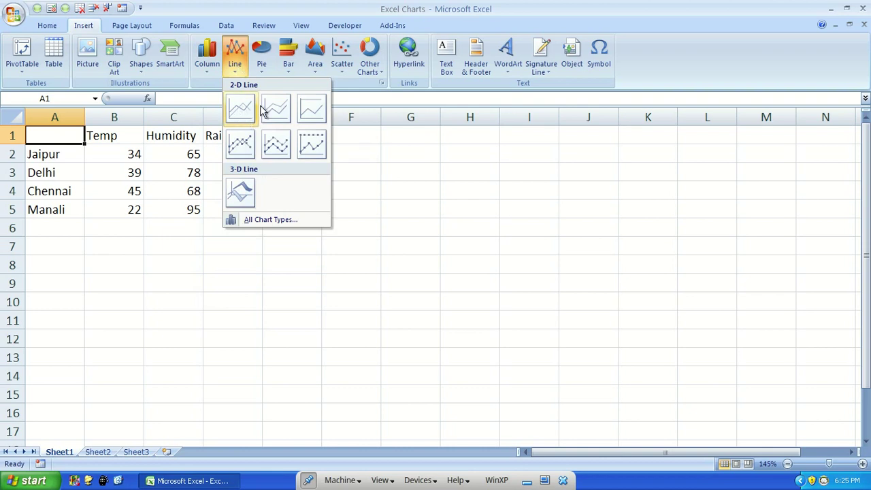
pyautogui.click(384, 68)
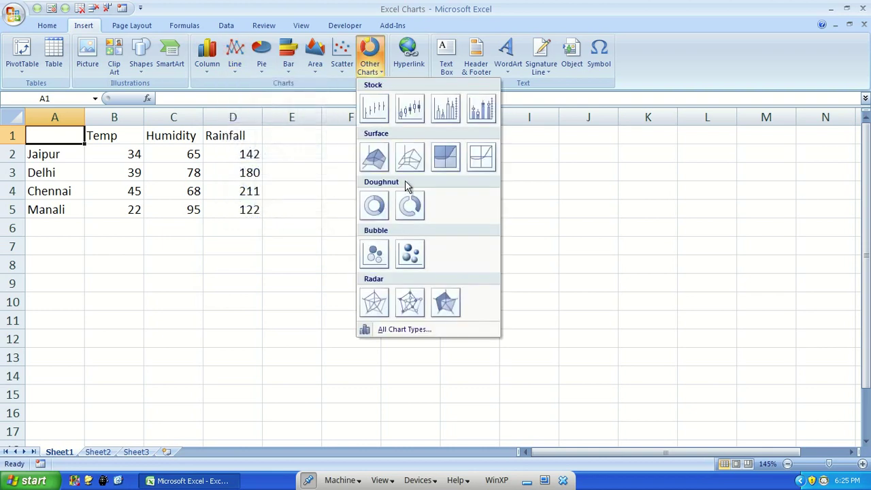
pyautogui.click(312, 64)
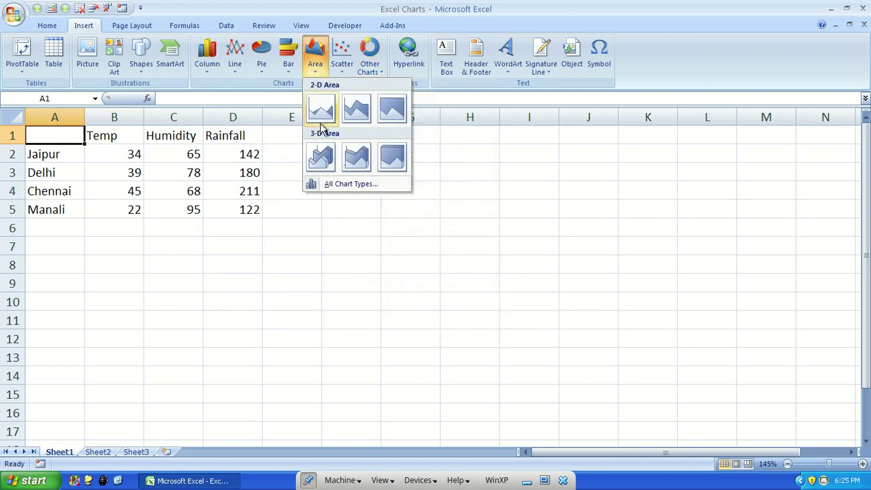
pyautogui.click(374, 70)
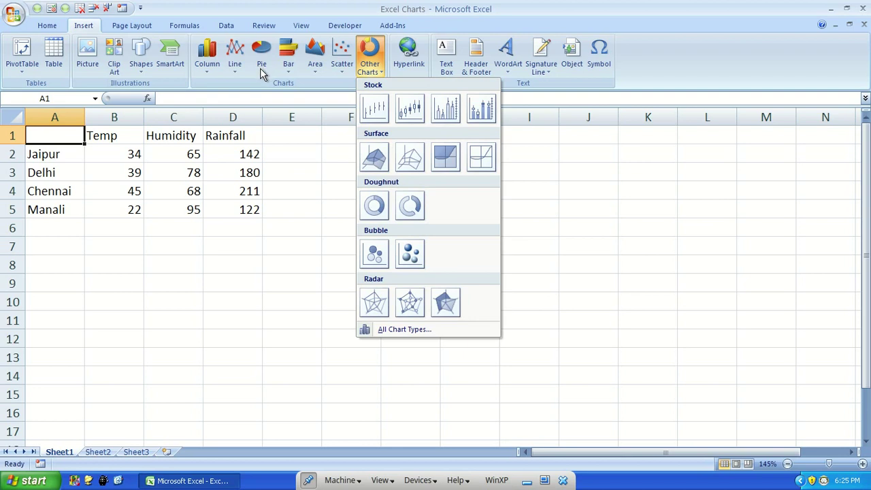
pyautogui.click(261, 68)
# Step: Revisit Other Charts, then show the Column gallery's 2-D, 3-D, Cylinder, Cone and Pyramid variants
pyautogui.click(379, 73)
pyautogui.click(213, 56)
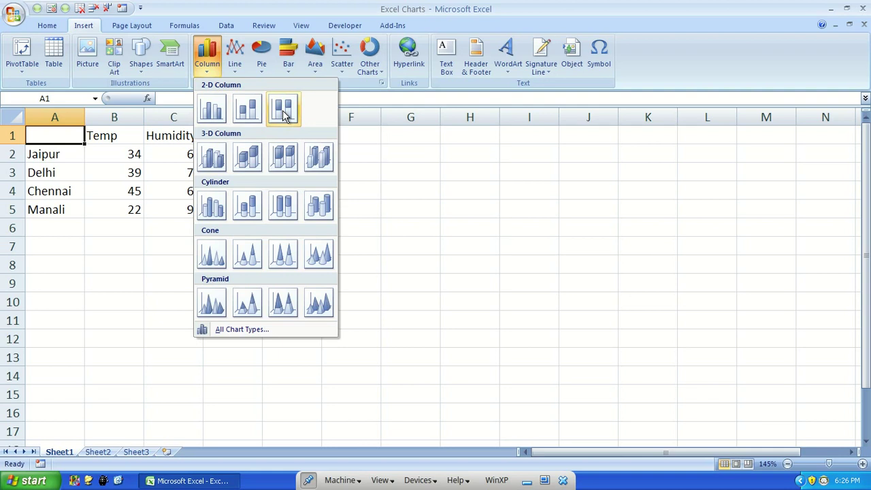
# Step: Browse the Line, Bar, Area and Pie galleries, then close them by clicking a table cell
pyautogui.click(238, 65)
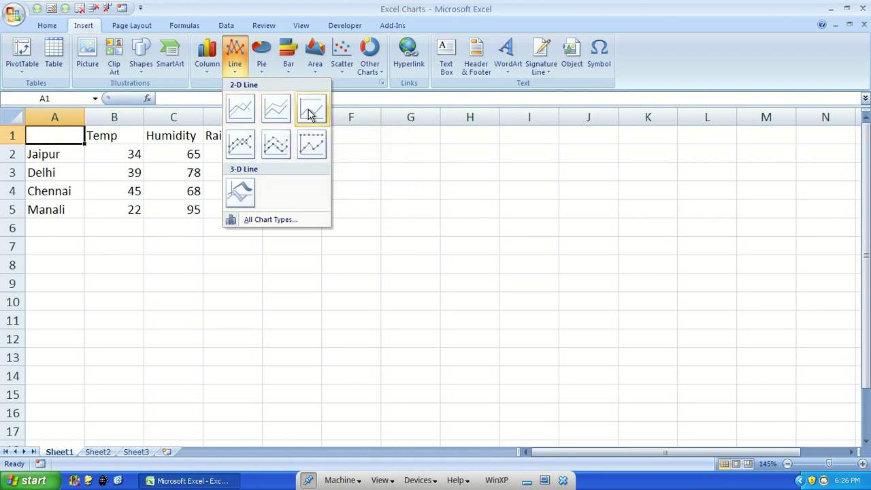
pyautogui.click(289, 64)
pyautogui.click(316, 65)
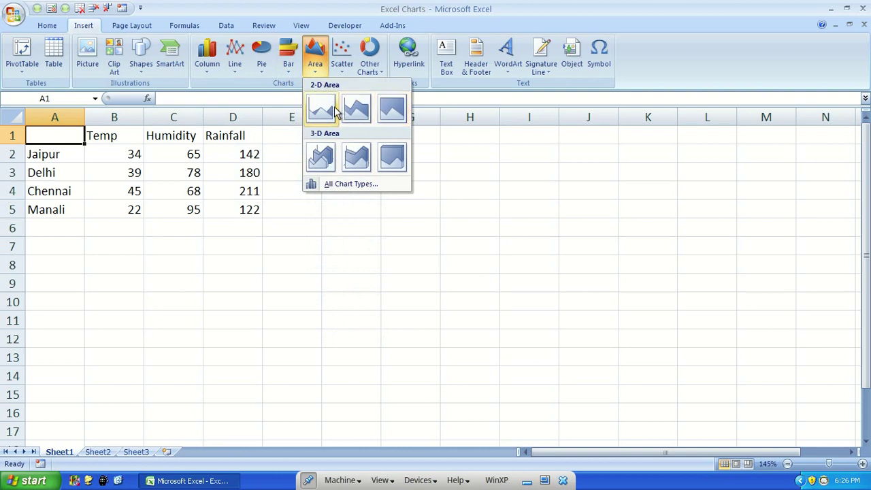
pyautogui.click(263, 67)
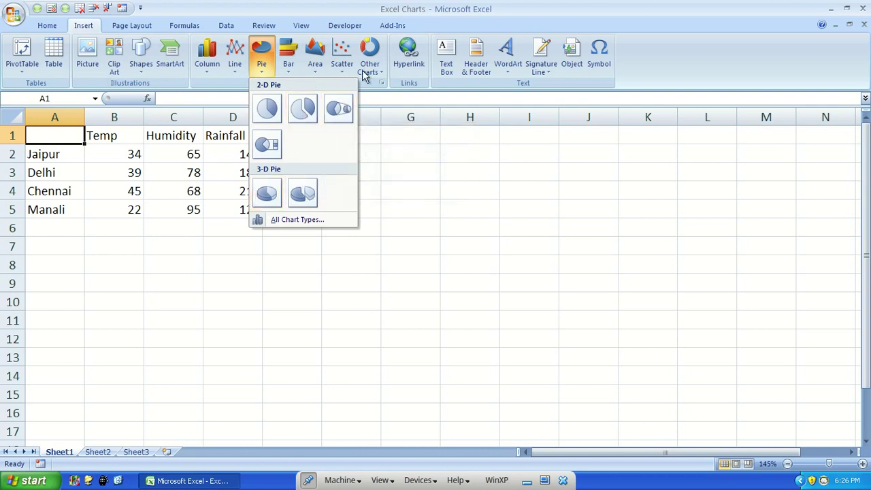
pyautogui.click(189, 173)
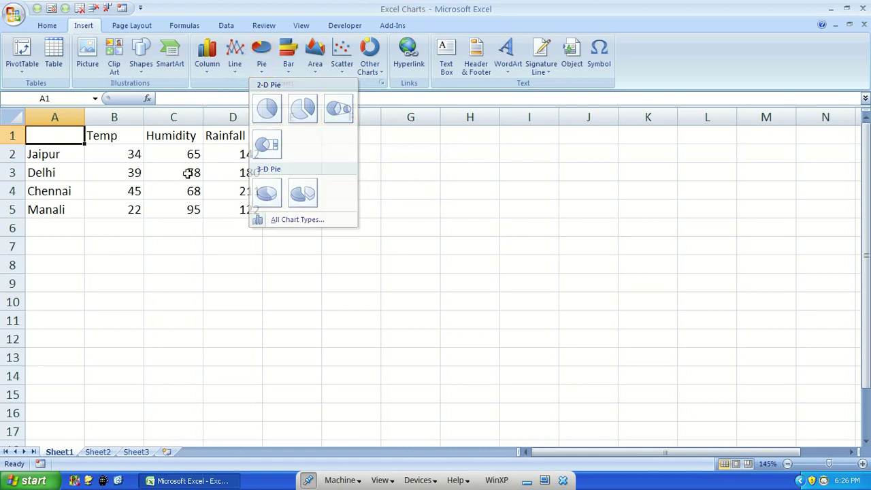
pyautogui.click(196, 173)
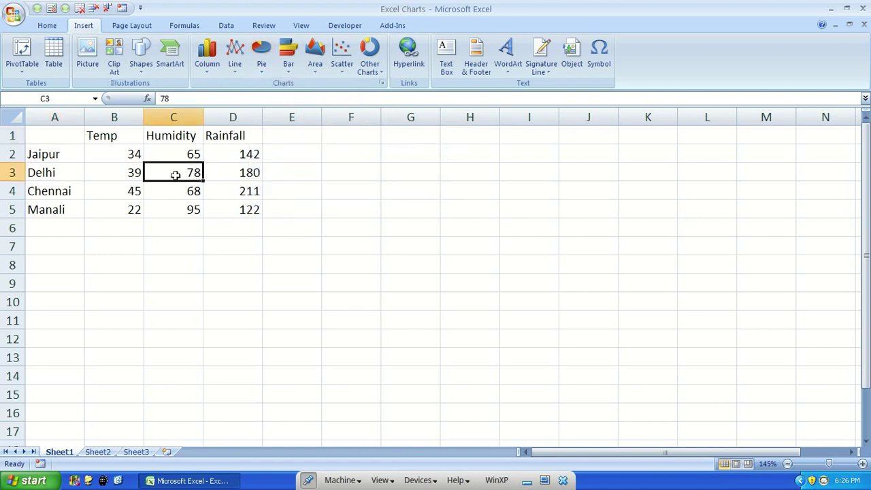
pyautogui.hotkey('ctrl', 'a')
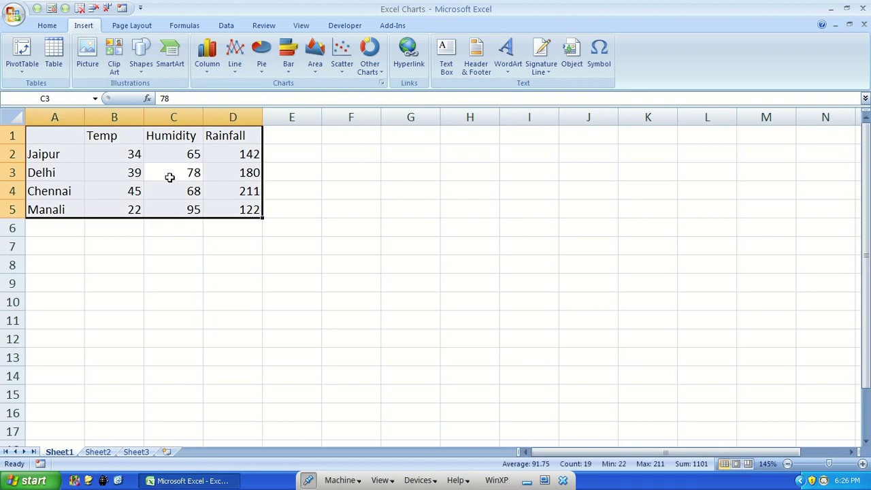
pyautogui.hotkey('alt', 'F1')
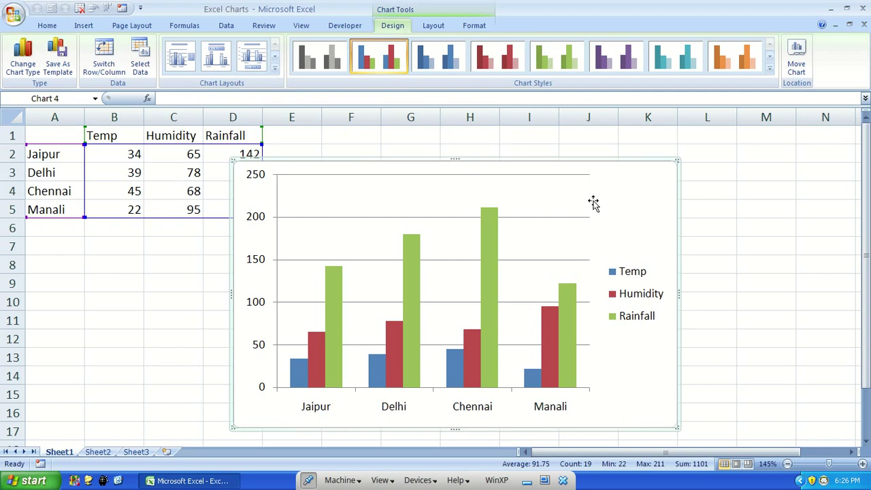
pyautogui.click(83, 26)
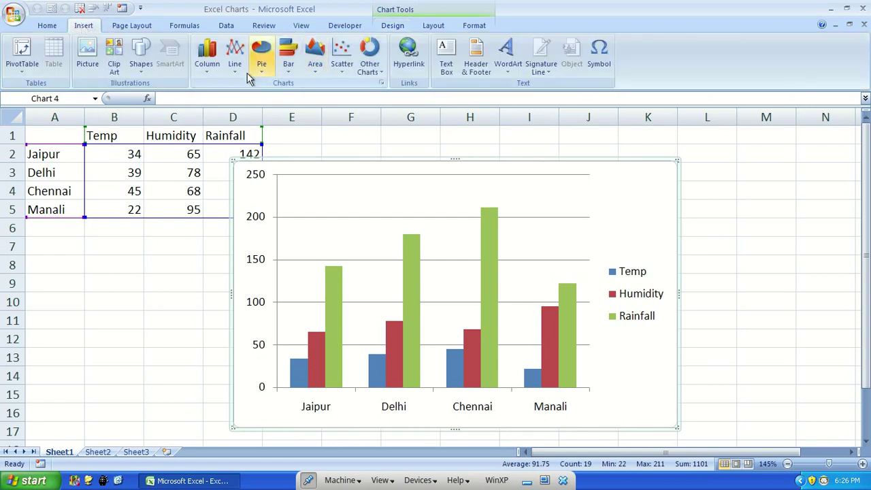
pyautogui.click(211, 65)
pyautogui.click(226, 109)
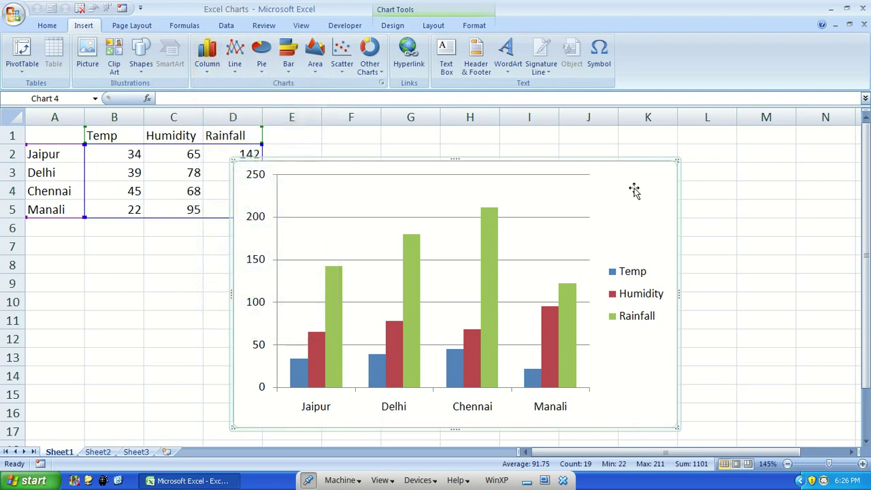
pyautogui.press('Delete')
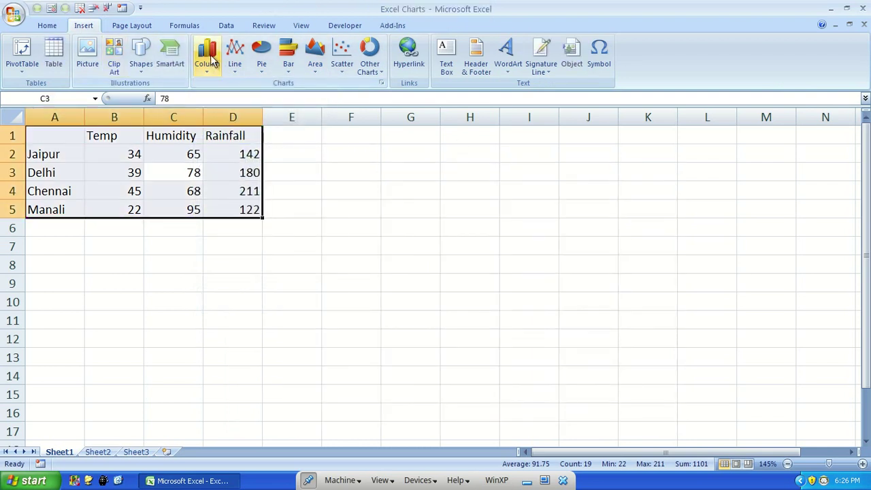
# Step: Insert a clustered column chart of the weather table and preview the Change Chart Type options
pyautogui.click(205, 54)
pyautogui.click(216, 114)
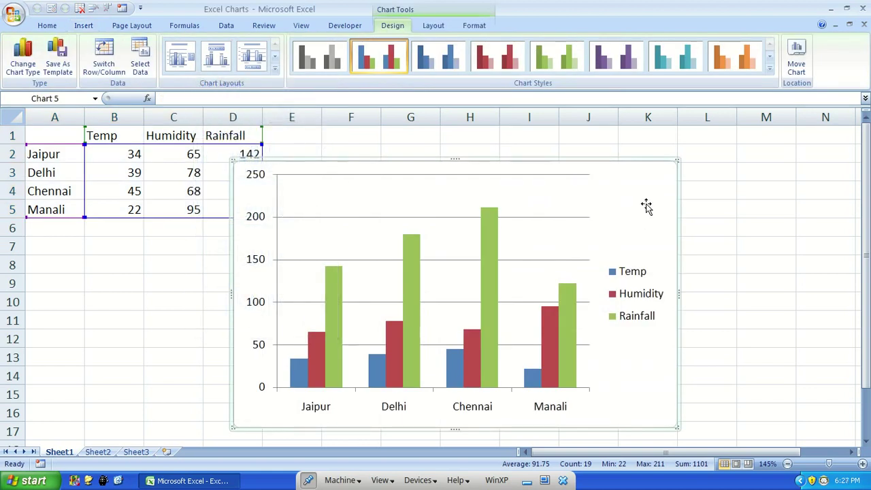
pyautogui.click(20, 64)
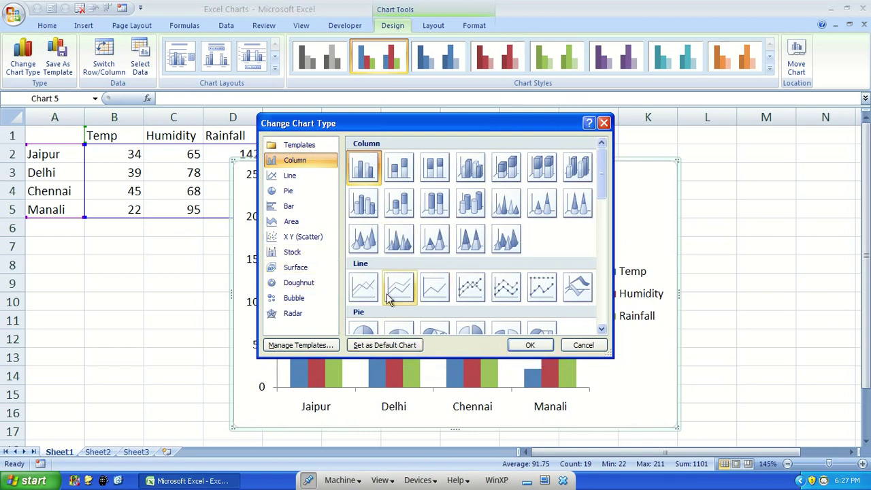
pyautogui.click(577, 347)
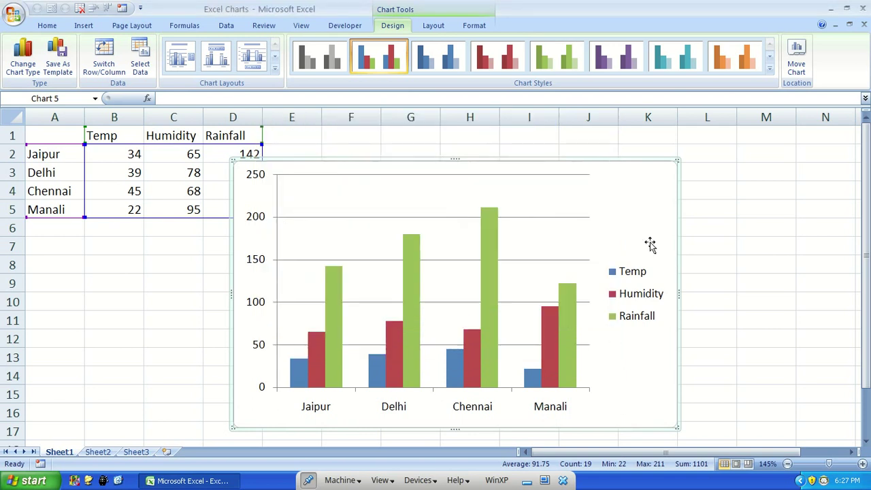
# Step: Change the chart type to a plain Line chart
pyautogui.click(22, 60)
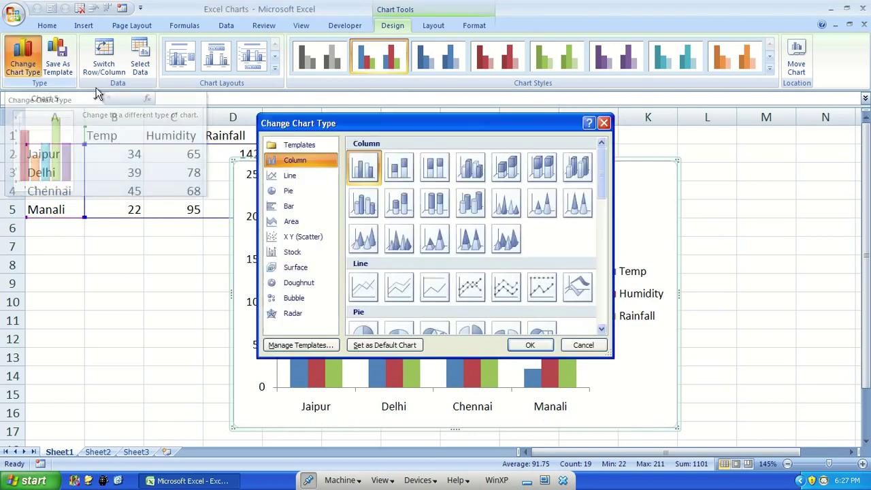
pyautogui.click(363, 286)
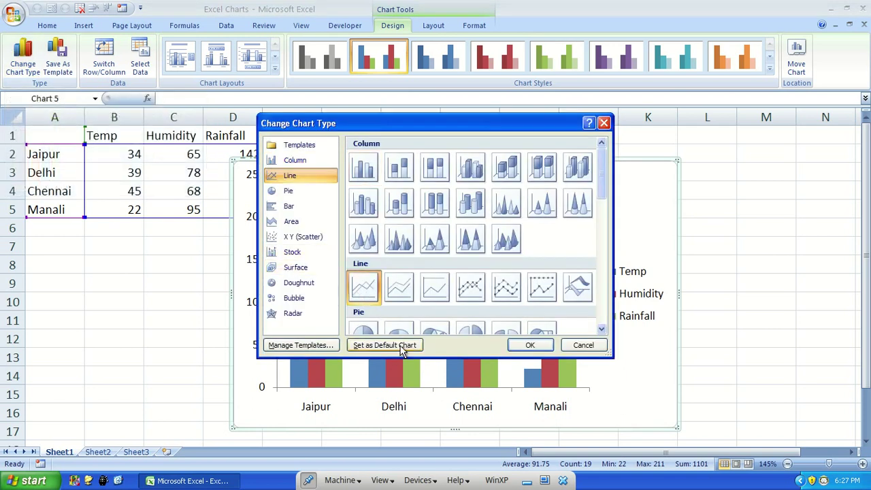
pyautogui.click(541, 348)
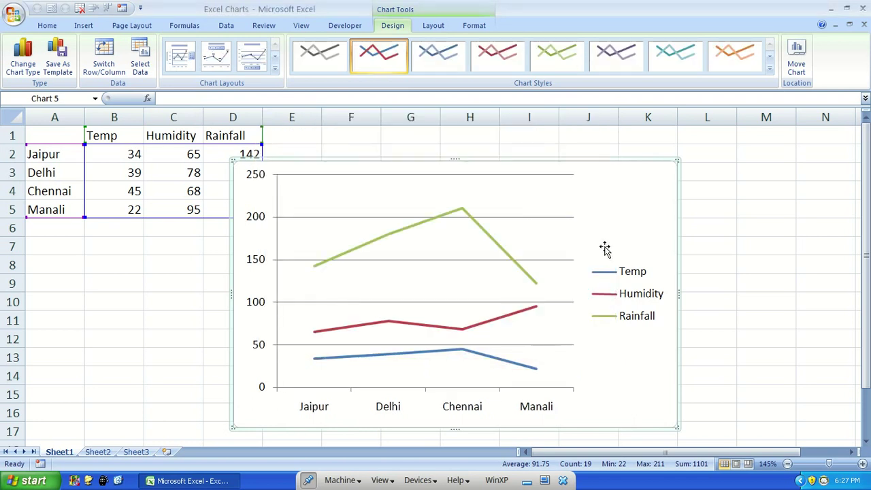
# Step: Delete the line chart and test inserting a default chart with Alt+F1
pyautogui.press('Delete')
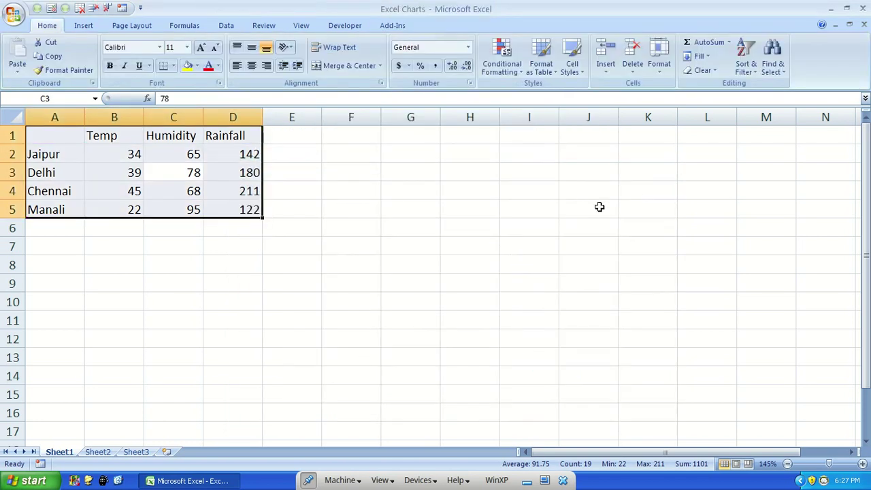
pyautogui.hotkey('alt', 'F1')
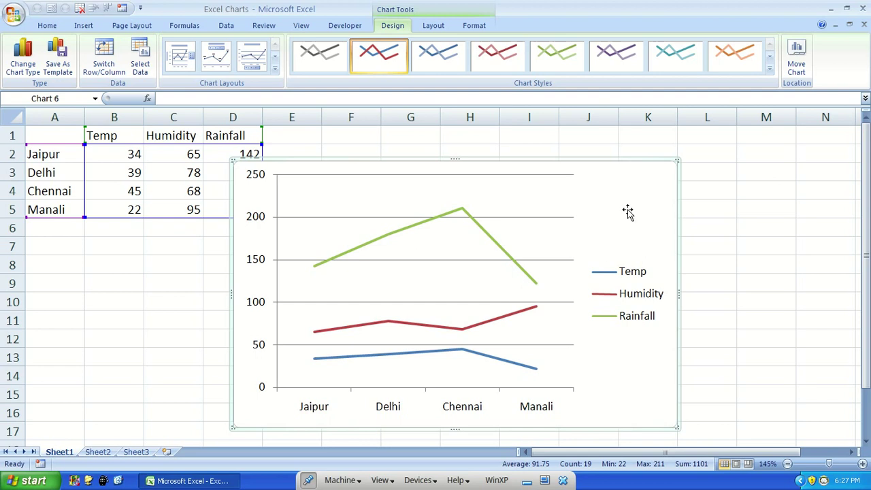
pyautogui.press('Delete')
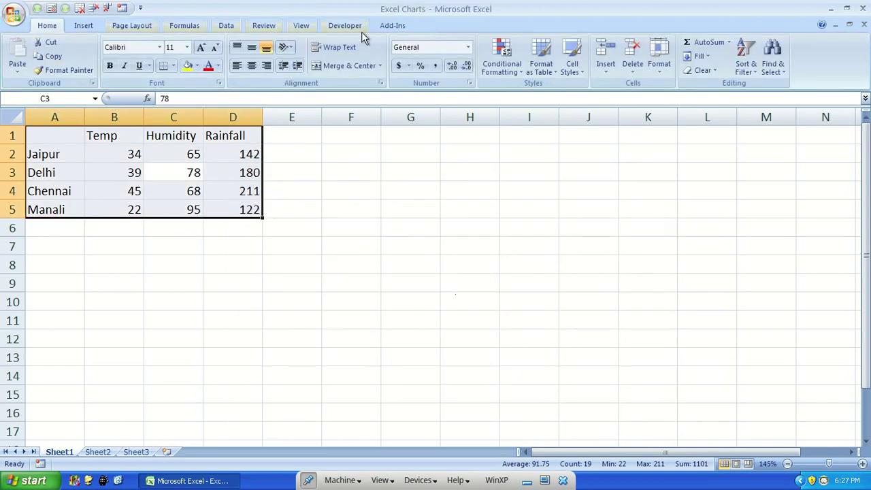
pyautogui.hotkey('alt', 'F1')
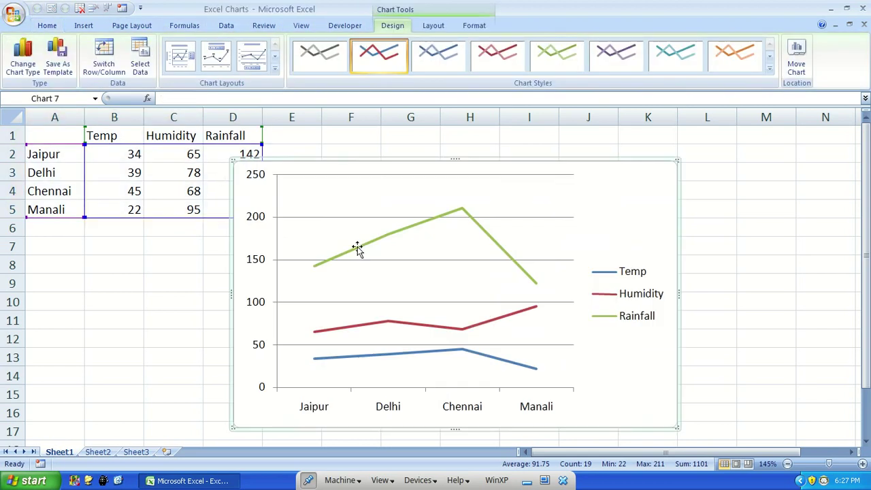
# Step: Set 3-D Cone Column as the default chart type and apply it to the chart
pyautogui.click(22, 68)
pyautogui.scroll(-3, 383, 253)
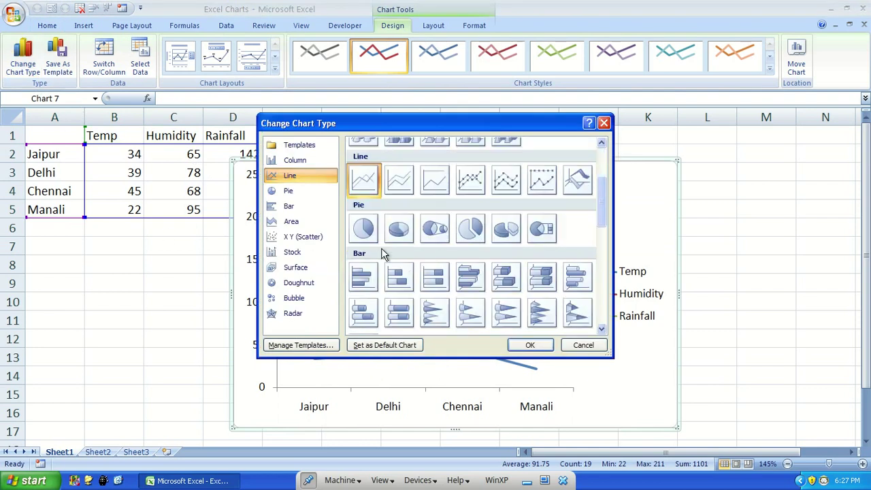
pyautogui.scroll(-3, 378, 262)
pyautogui.scroll(-5, 367, 273)
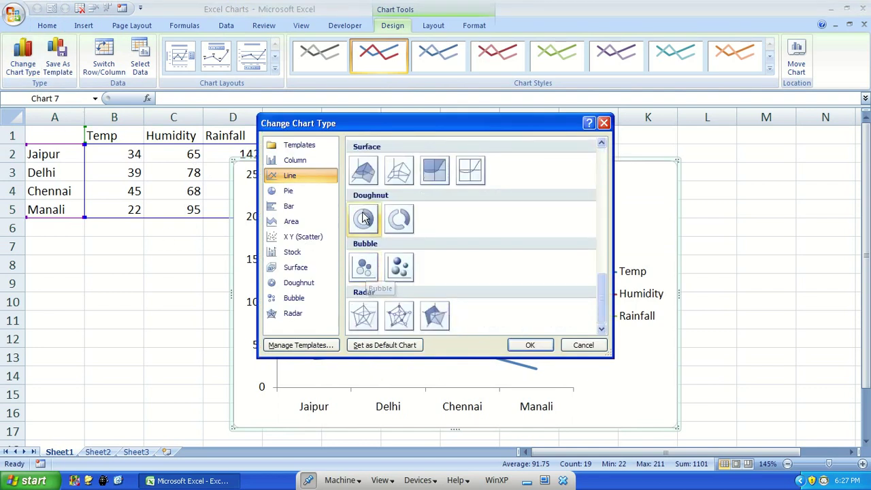
pyautogui.click(377, 176)
pyautogui.scroll(10, 386, 178)
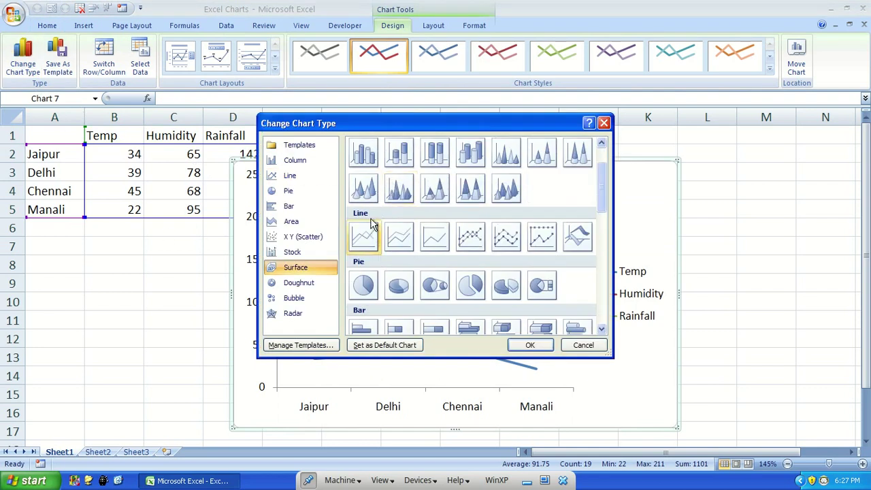
pyautogui.click(363, 187)
pyautogui.click(405, 348)
pyautogui.click(530, 345)
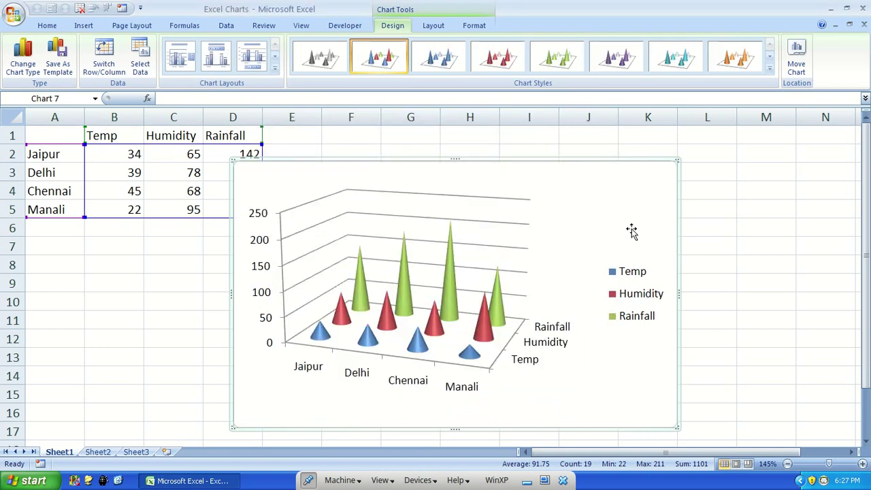
# Step: Delete the cone chart, insert a new default cone chart with Alt+F1, and delete it
pyautogui.press('Delete')
pyautogui.click(193, 173)
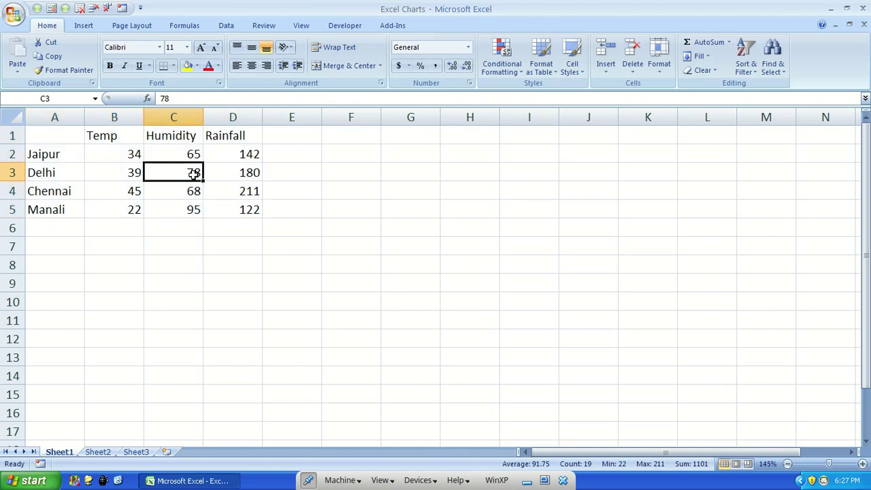
pyautogui.hotkey('alt', 'F1')
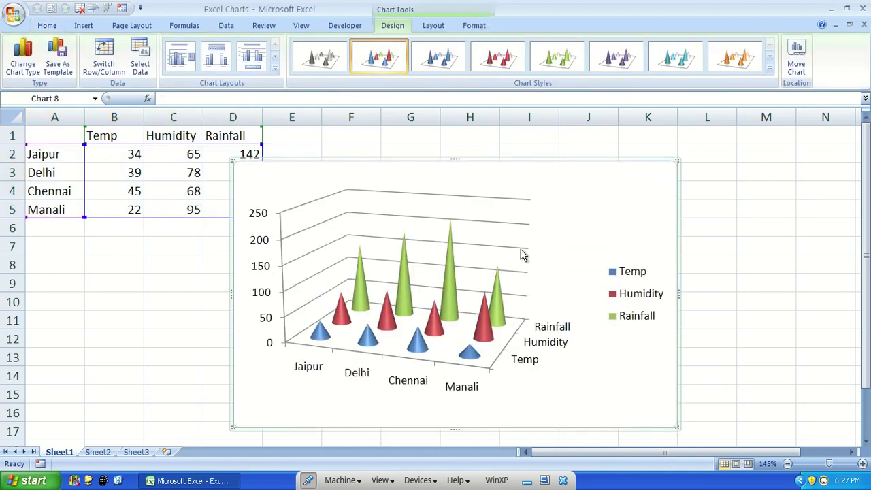
pyautogui.press('Delete')
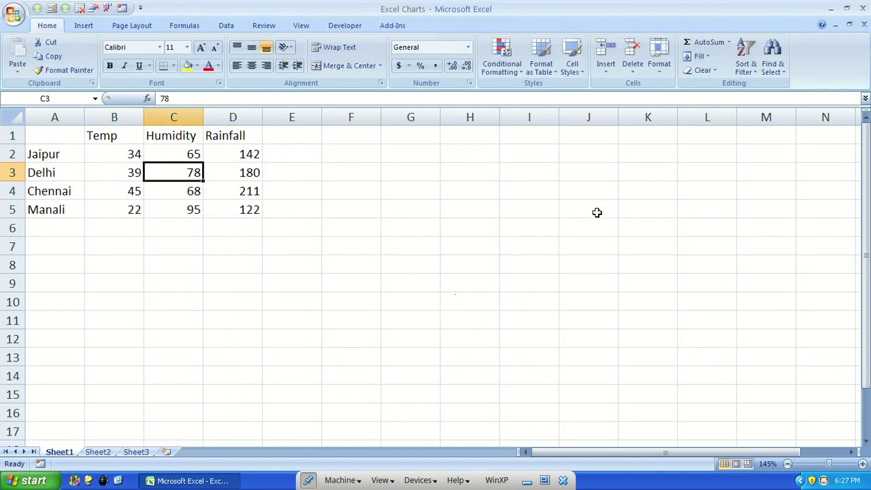
# Step: Select the whole table A1:D5 and insert a 2-D Clustered Column chart
pyautogui.click(81, 26)
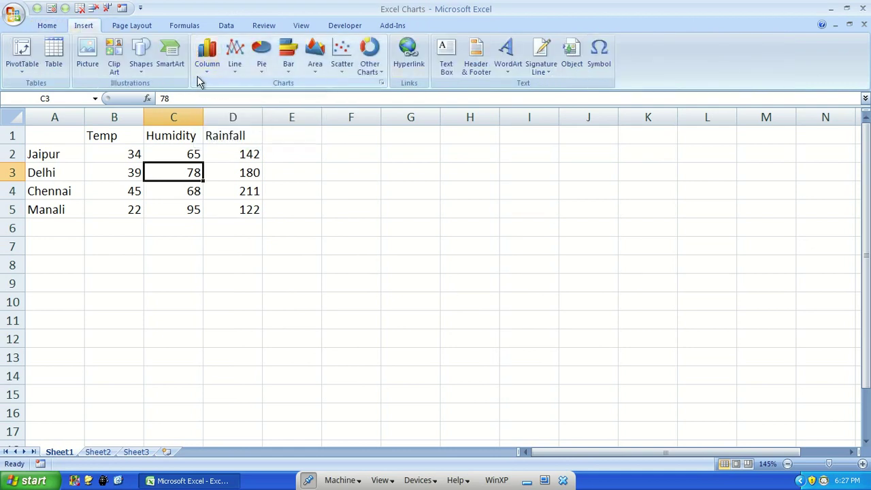
pyautogui.click(206, 68)
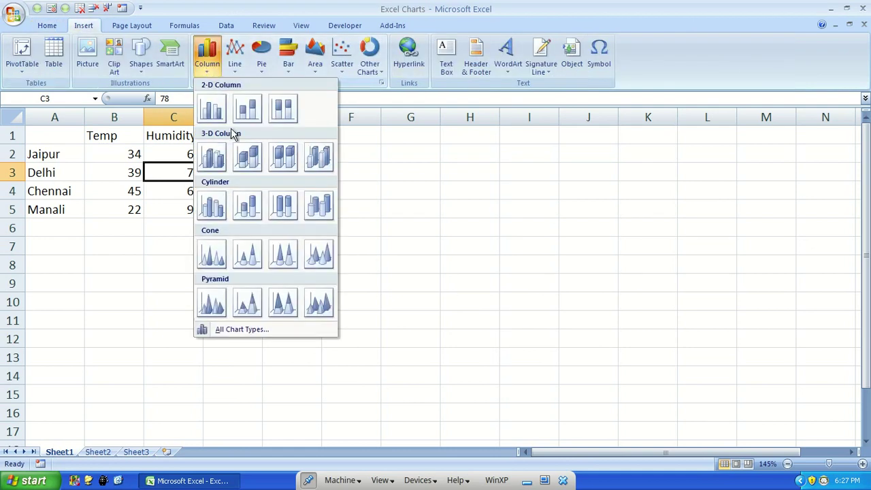
pyautogui.click(137, 151)
pyautogui.hotkey('ctrl', 'a')
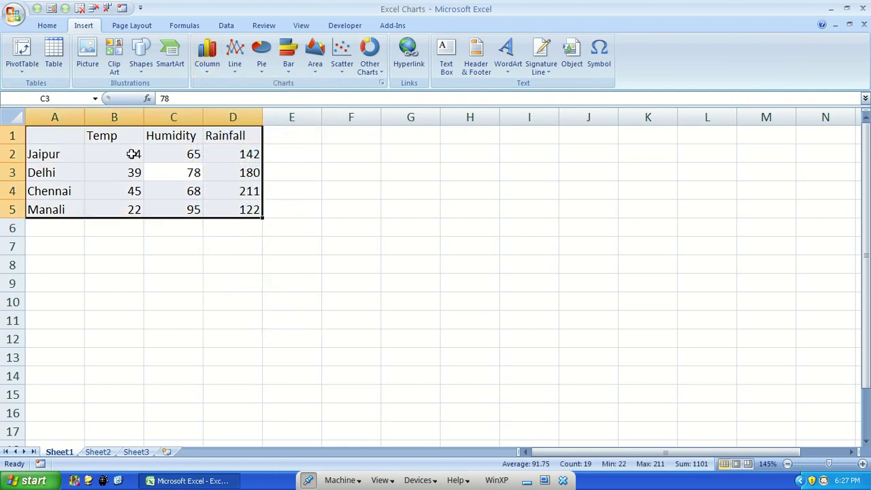
pyautogui.click(207, 54)
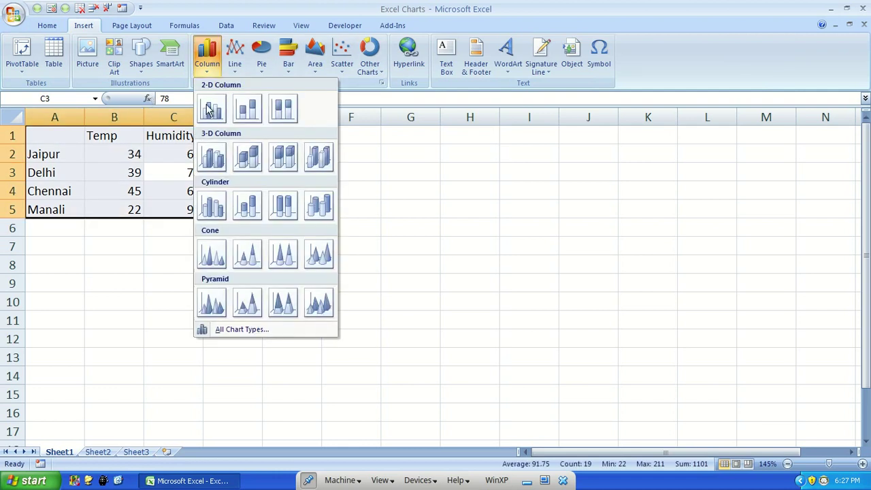
pyautogui.click(209, 109)
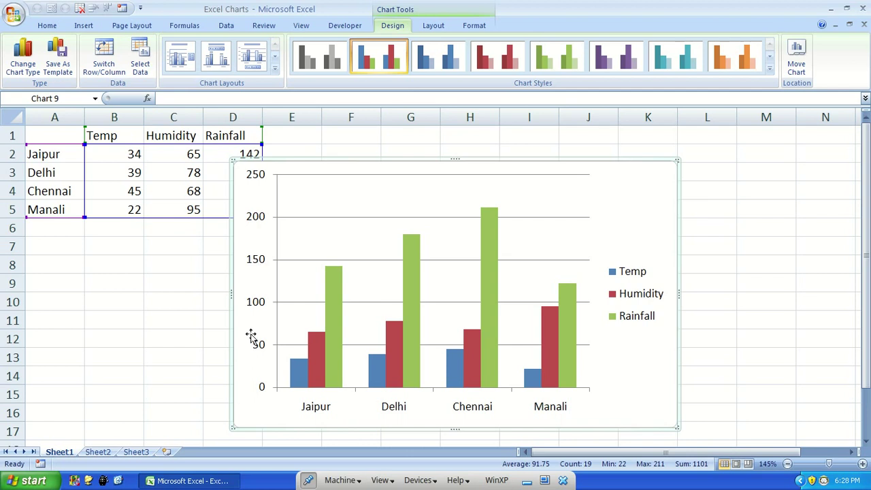
pyautogui.click(635, 305)
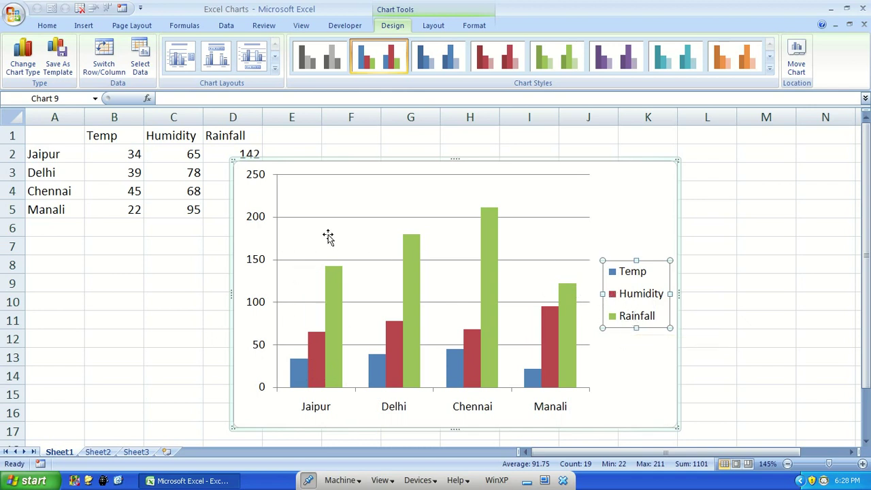
pyautogui.click(434, 26)
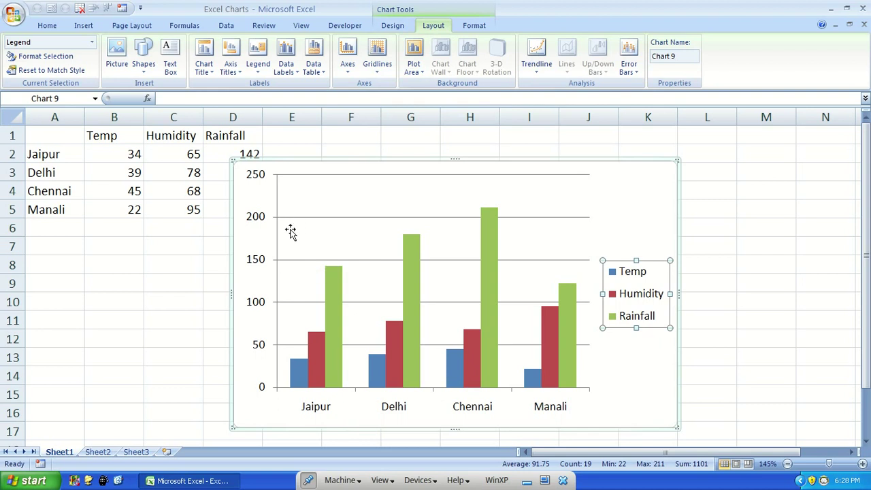
pyautogui.click(377, 63)
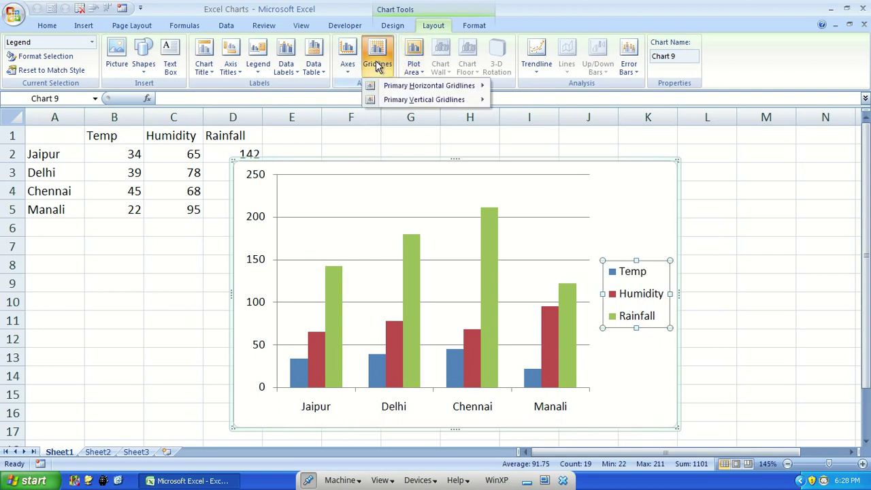
pyautogui.moveTo(470, 100)
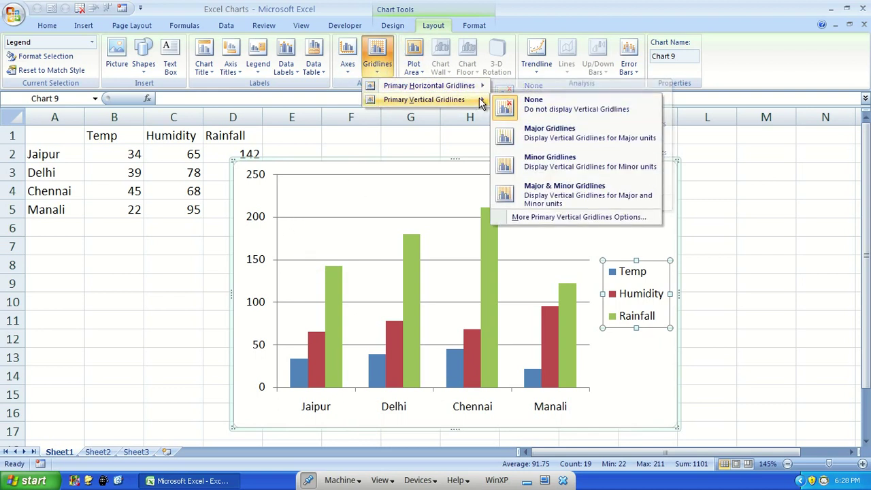
pyautogui.click(563, 166)
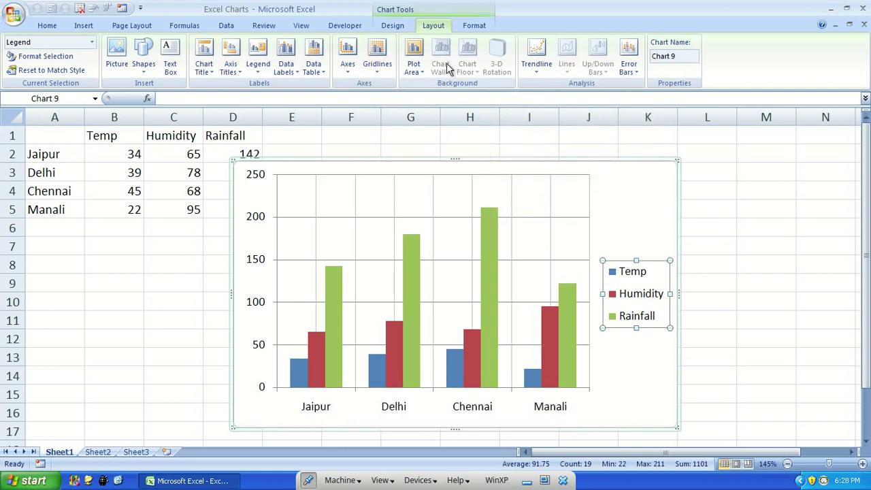
pyautogui.click(382, 65)
pyautogui.moveTo(449, 86)
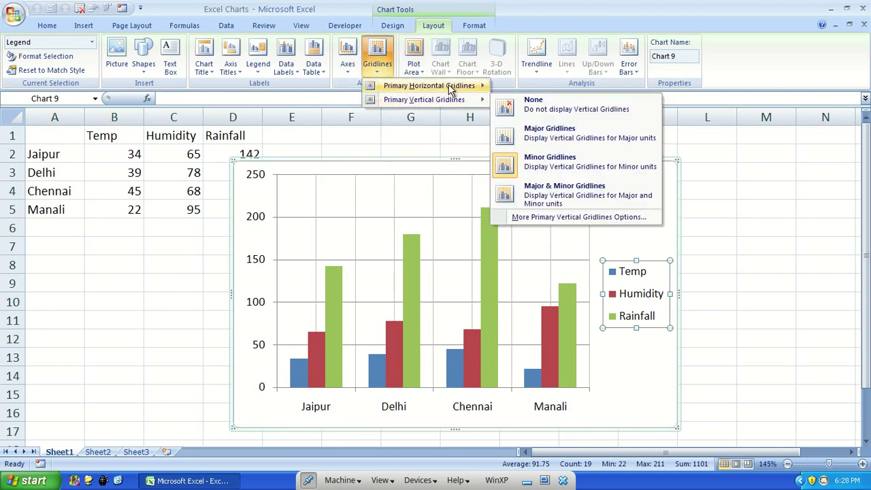
pyautogui.click(596, 146)
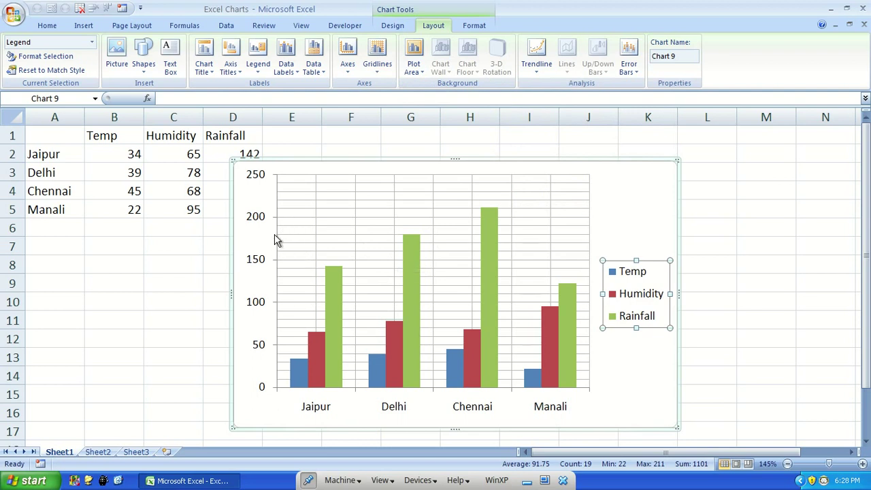
pyautogui.click(256, 218)
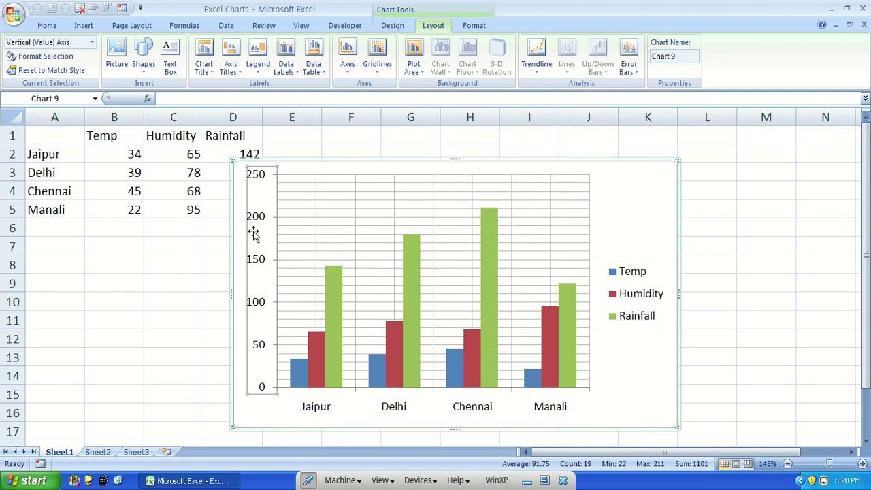
pyautogui.click(398, 412)
pyautogui.click(345, 298)
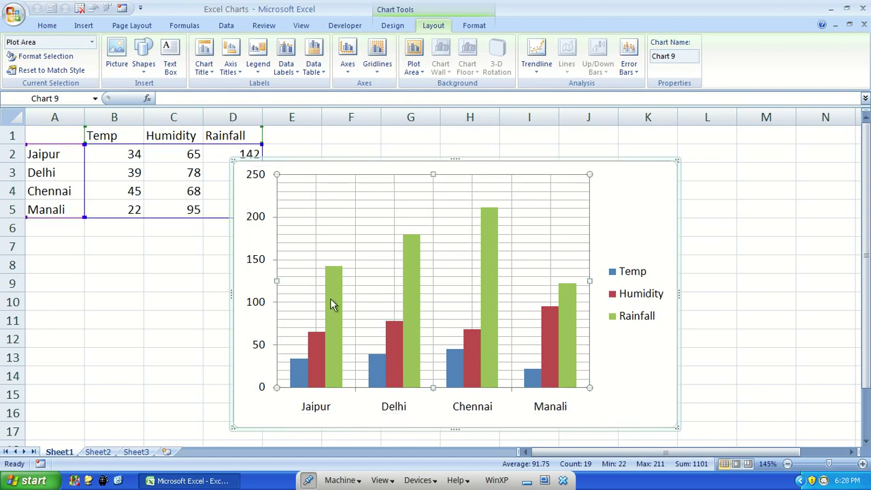
pyautogui.click(331, 299)
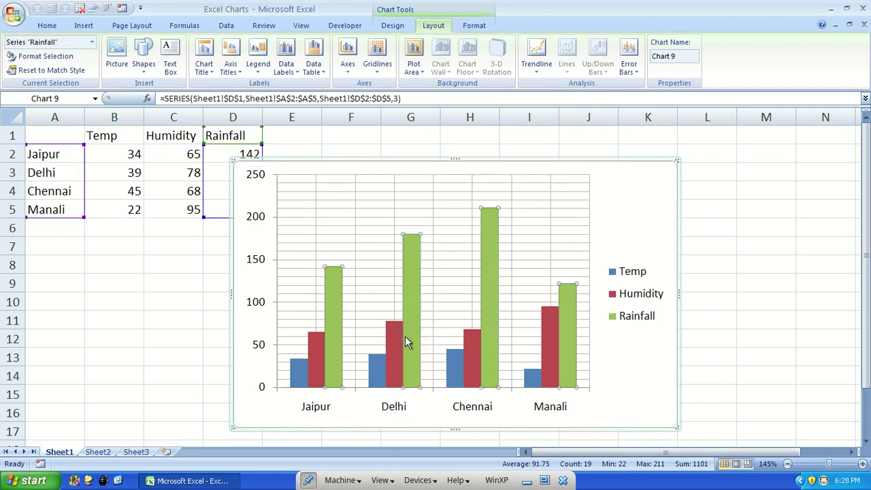
pyautogui.moveTo(405, 336)
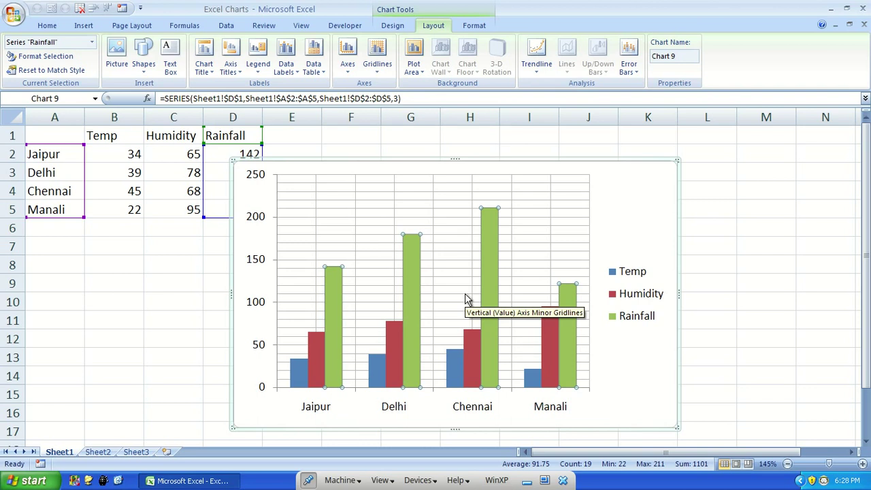
pyautogui.click(261, 264)
pyautogui.click(483, 412)
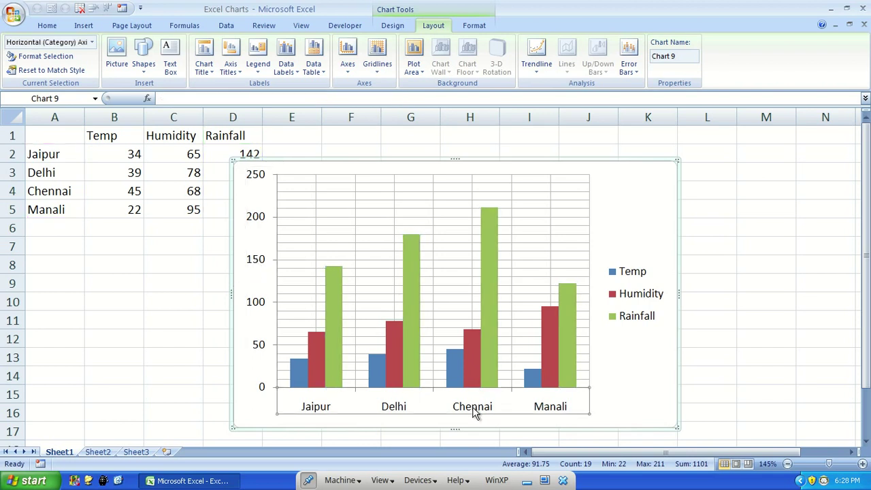
pyautogui.click(494, 270)
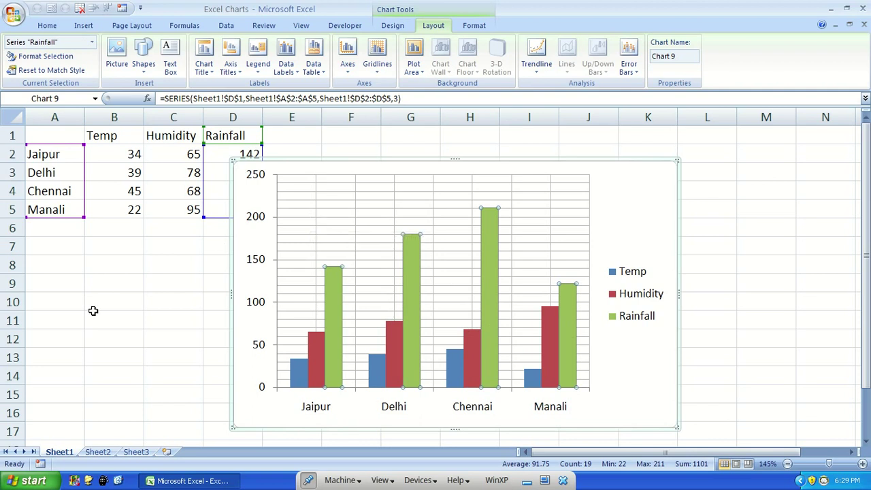
pyautogui.click(96, 311)
pyautogui.click(119, 249)
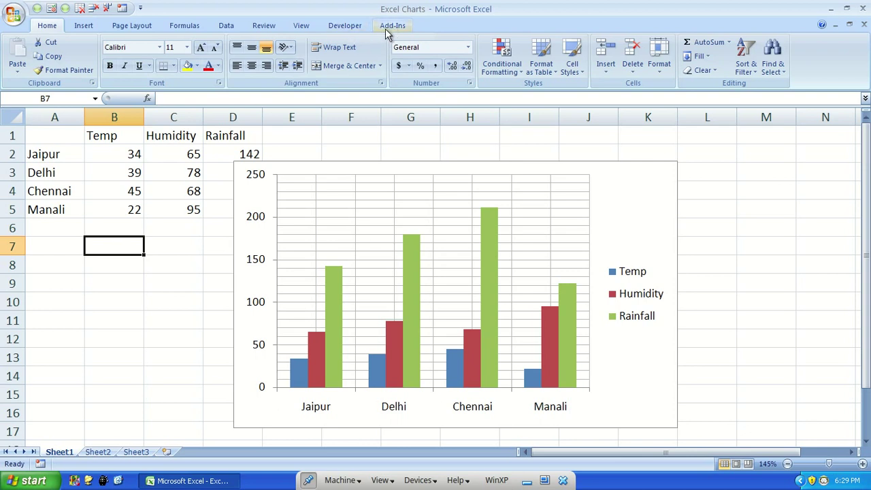
# Step: Select the chart and browse its Design, Layout and Format tools, ending on Design
pyautogui.click(627, 215)
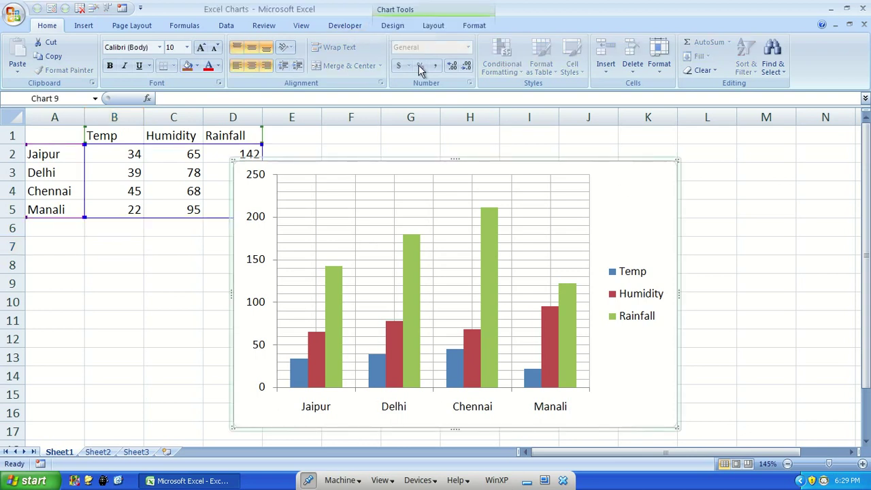
pyautogui.click(394, 26)
pyautogui.click(432, 26)
pyautogui.click(474, 28)
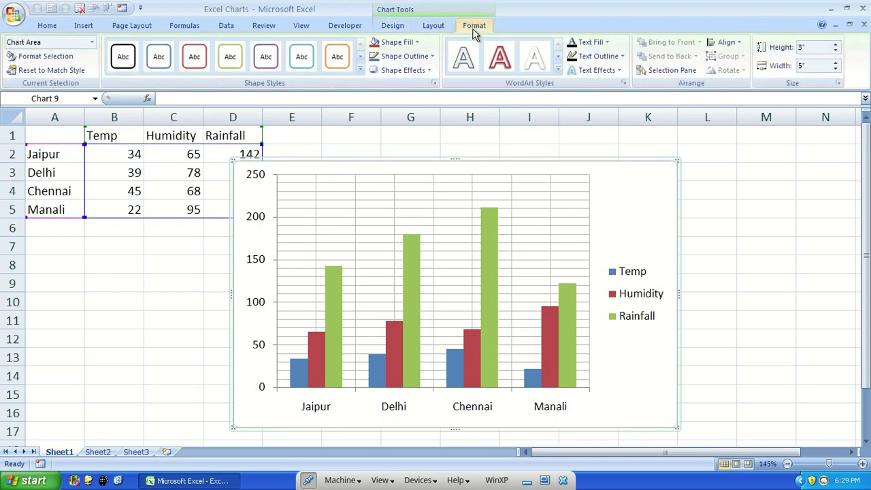
pyautogui.click(395, 29)
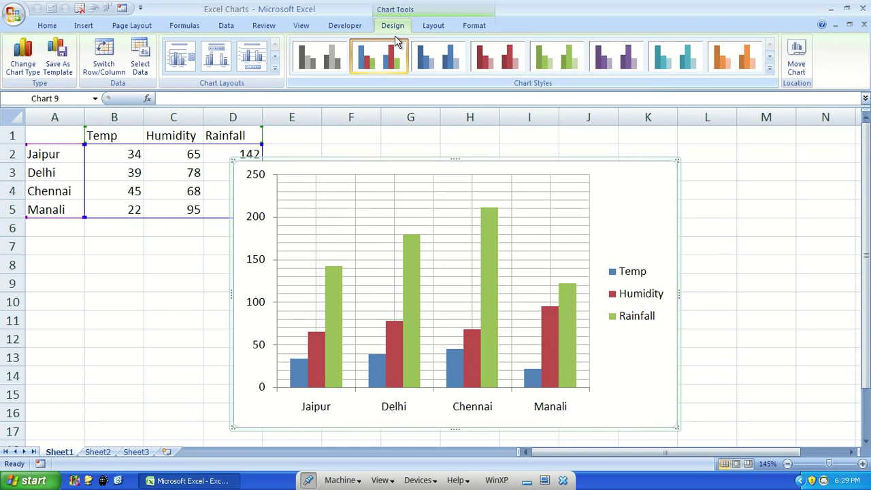
# Step: Switch rows and columns so Temp, Humidity and Rainfall form the axis and cities the series
pyautogui.click(23, 61)
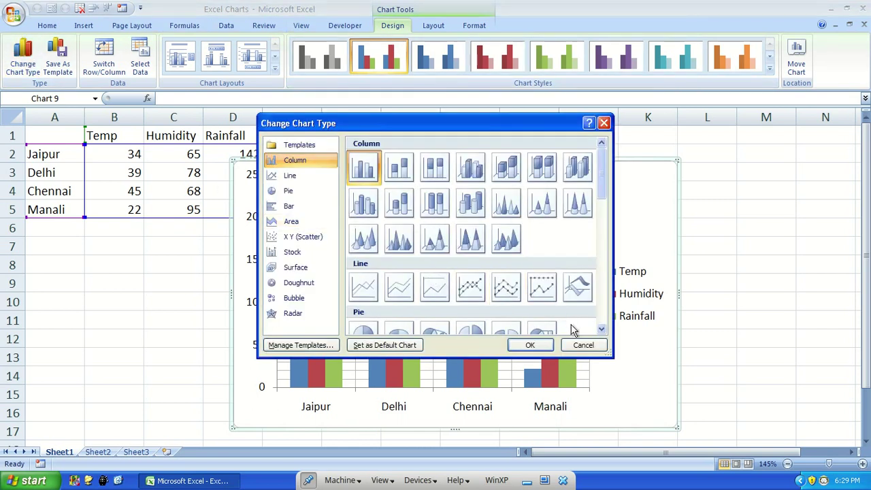
pyautogui.click(583, 346)
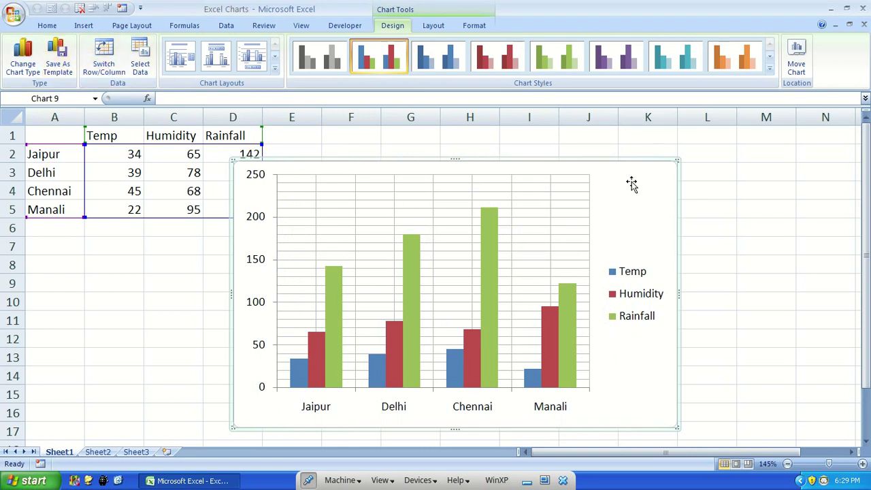
pyautogui.click(104, 68)
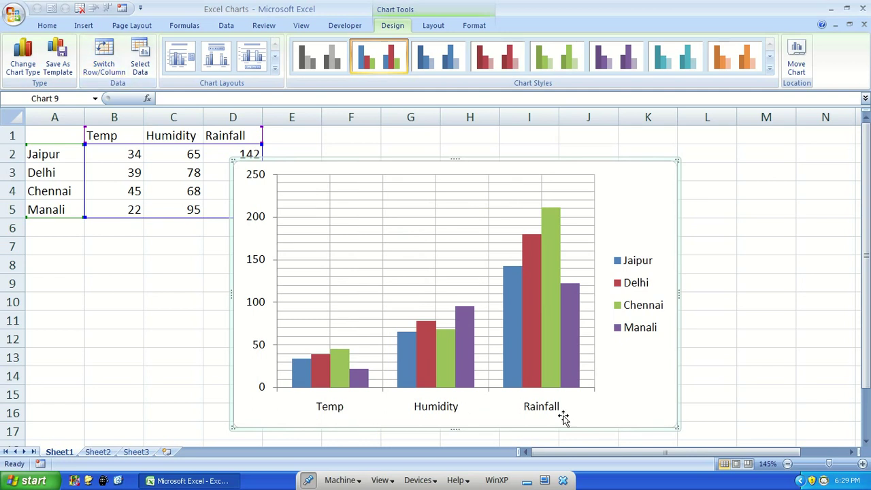
# Step: Switch rows and columns back, check Select Data without changes, and expand the Chart Styles gallery
pyautogui.click(104, 68)
pyautogui.click(140, 66)
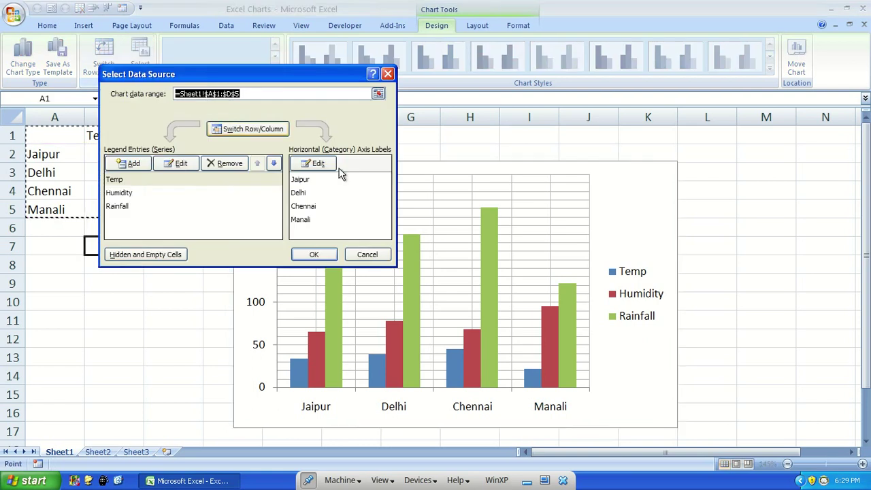
pyautogui.click(368, 255)
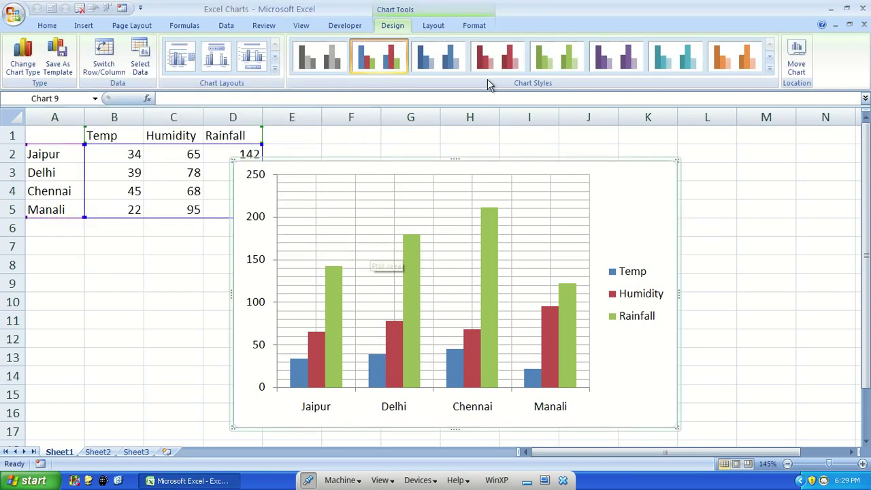
pyautogui.click(770, 69)
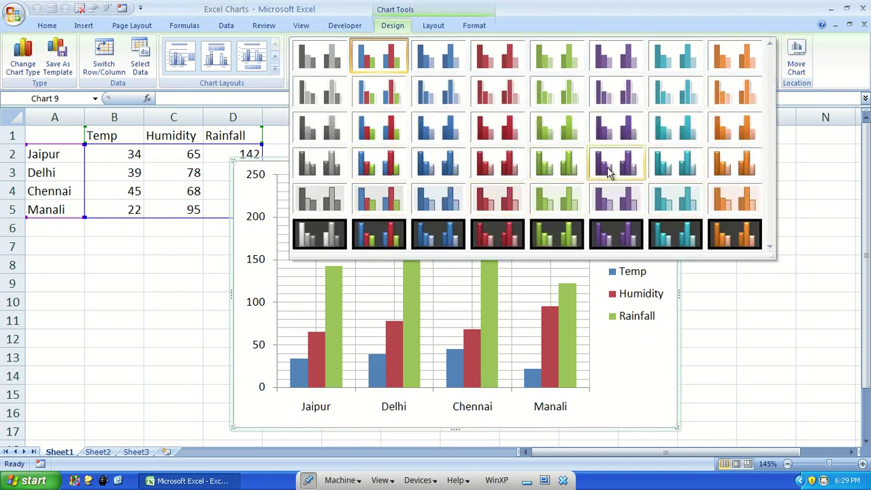
# Step: Apply the beveled multicolour chart style (row 4, column 2) to the columns
pyautogui.click(384, 167)
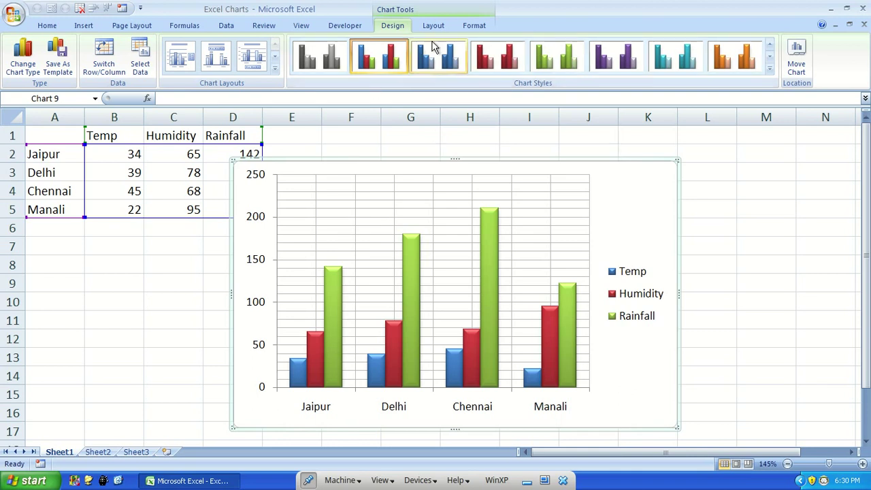
pyautogui.click(448, 30)
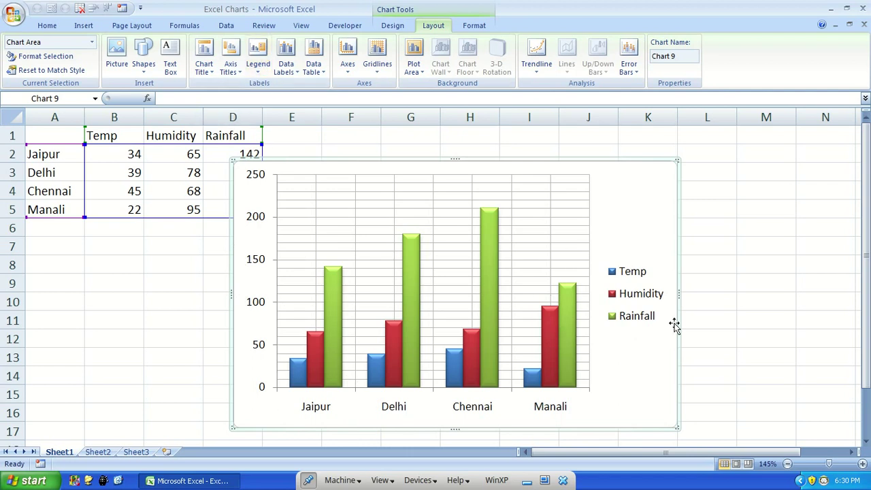
# Step: Add Outside End value labels to every column and show a data table beneath the chart
pyautogui.click(286, 65)
pyautogui.click(346, 204)
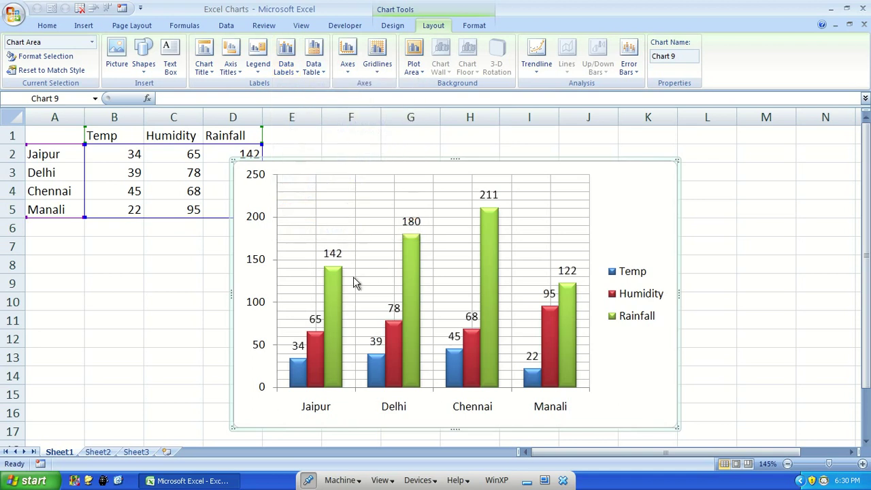
pyautogui.click(314, 68)
pyautogui.click(371, 122)
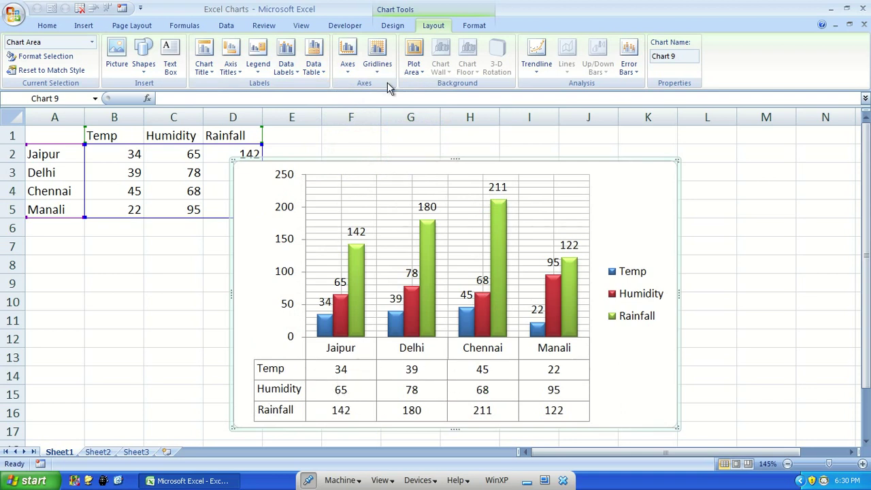
pyautogui.click(348, 61)
pyautogui.moveTo(401, 85)
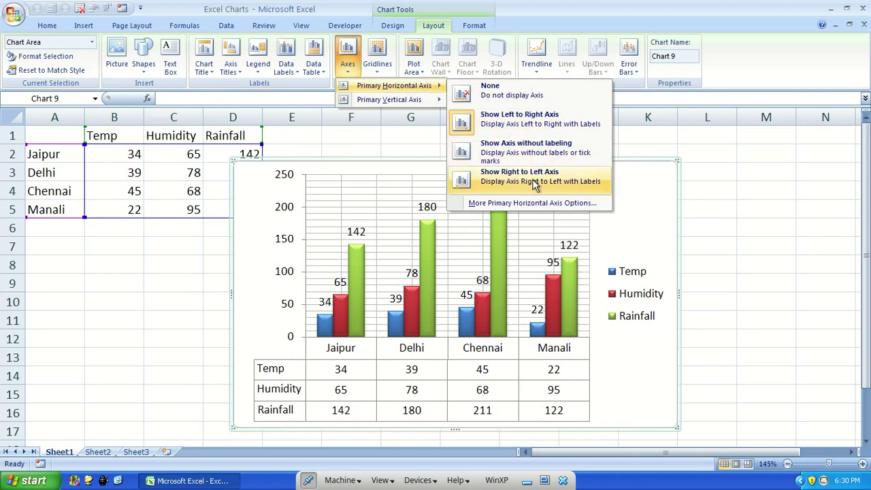
# Step: Show only major horizontal gridlines on the chart, spaced every 50 units
pyautogui.click(373, 65)
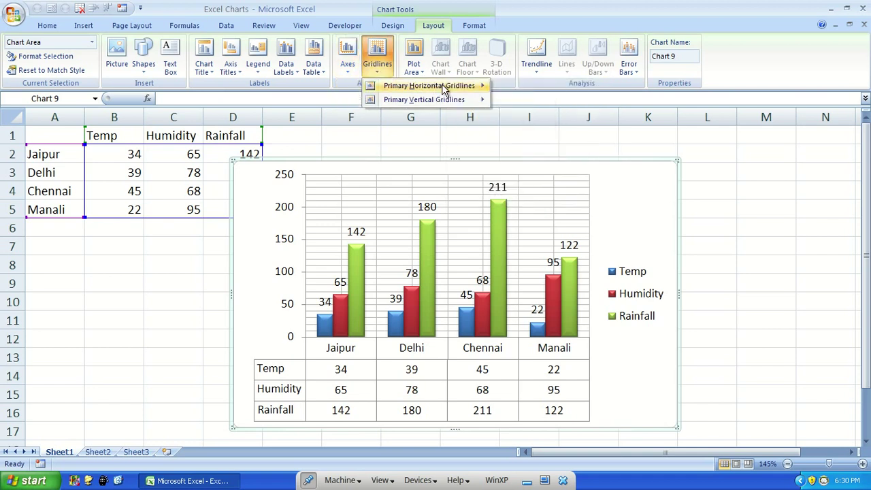
pyautogui.moveTo(438, 86)
pyautogui.click(550, 124)
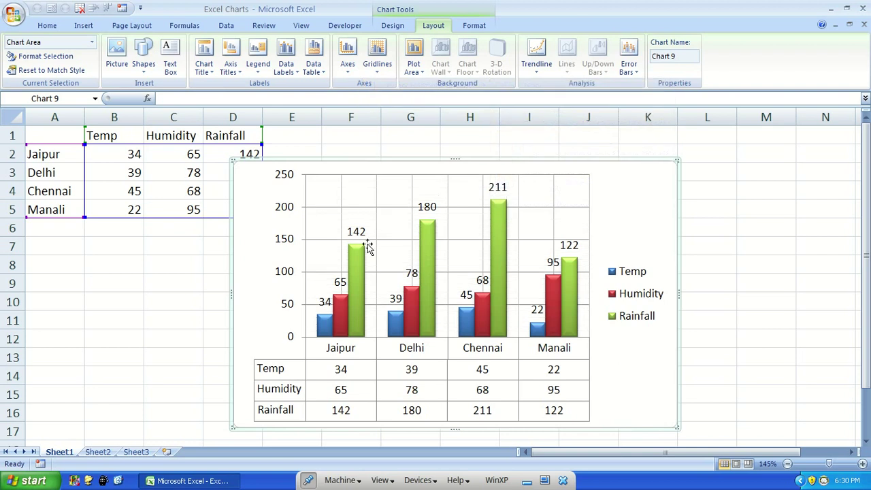
# Step: Insert the Blue hills sample picture onto the chart as a fill
pyautogui.click(416, 58)
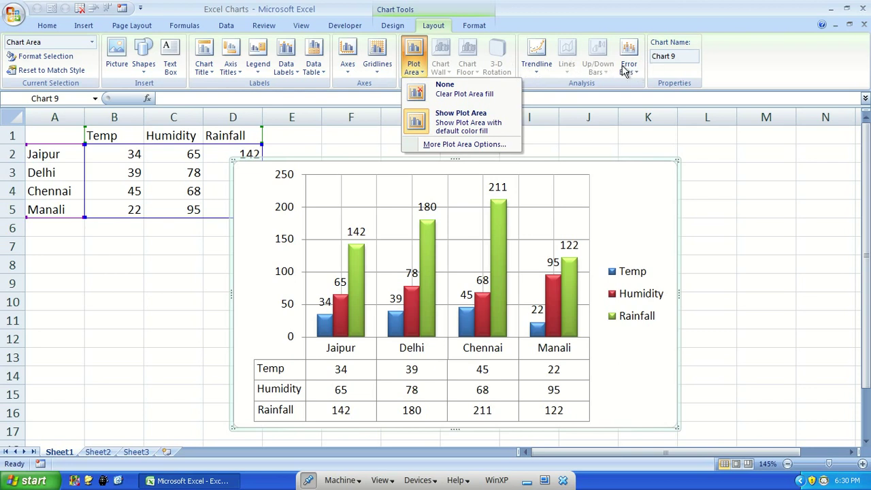
pyautogui.click(117, 63)
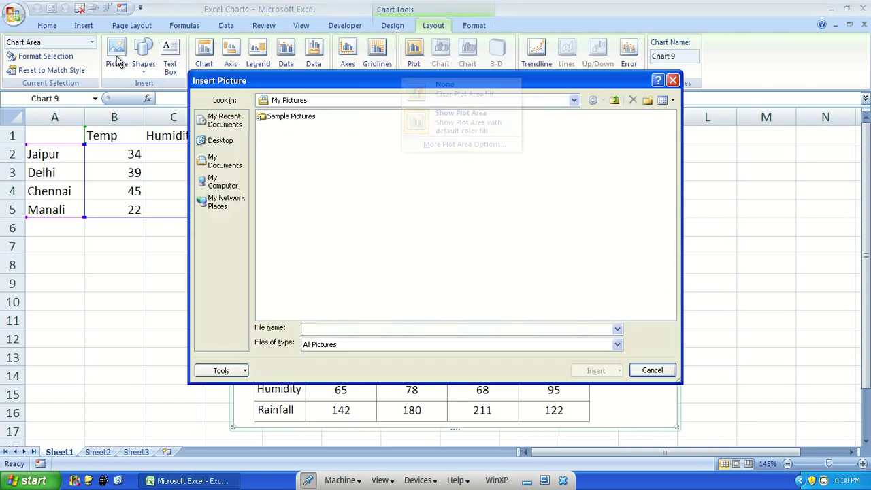
pyautogui.doubleClick(306, 119)
pyautogui.doubleClick(282, 116)
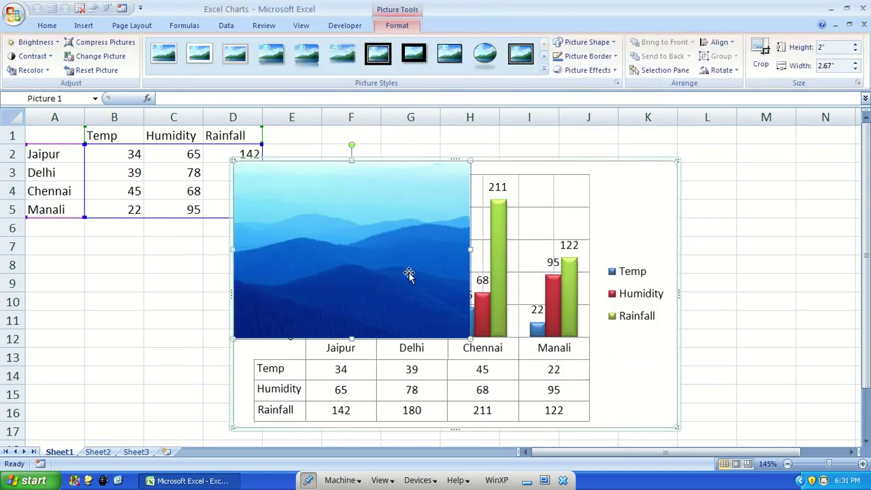
# Step: Delete the Blue hills picture so the chart shows cleanly again
pyautogui.press('Delete')
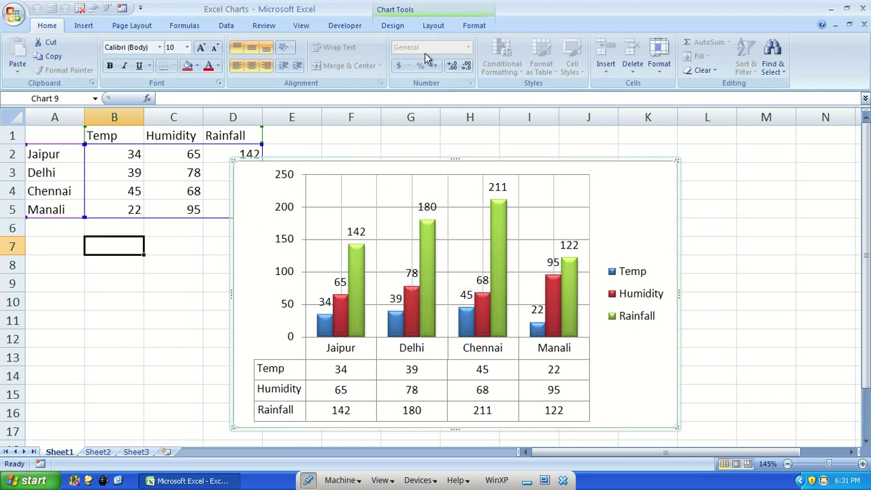
pyautogui.click(433, 25)
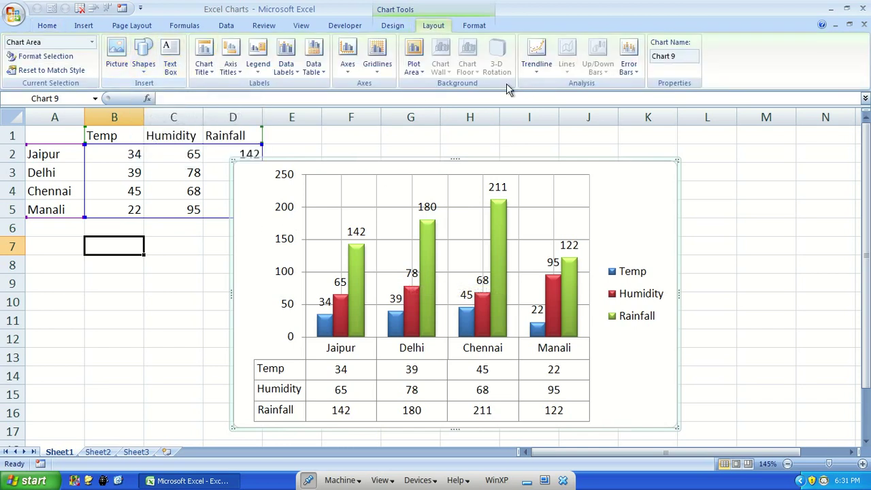
pyautogui.click(479, 28)
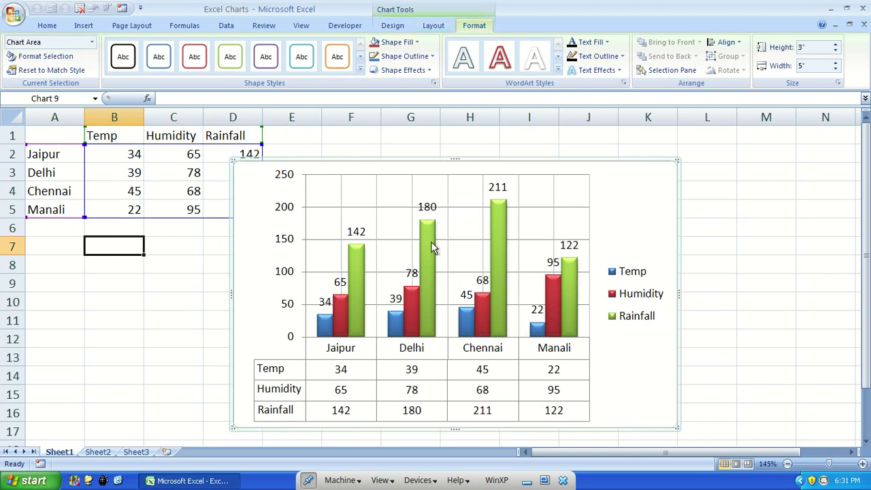
# Step: Set the chart's Data Table option to None to hide the table of values
pyautogui.click(432, 26)
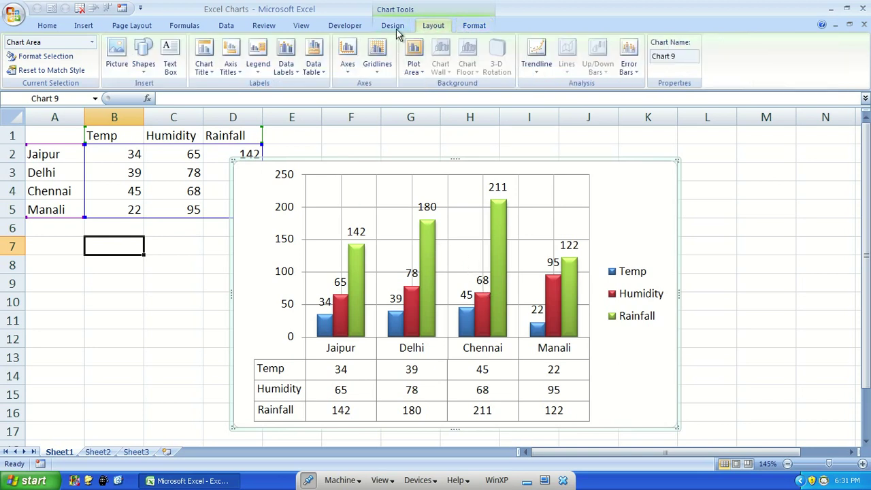
pyautogui.click(315, 68)
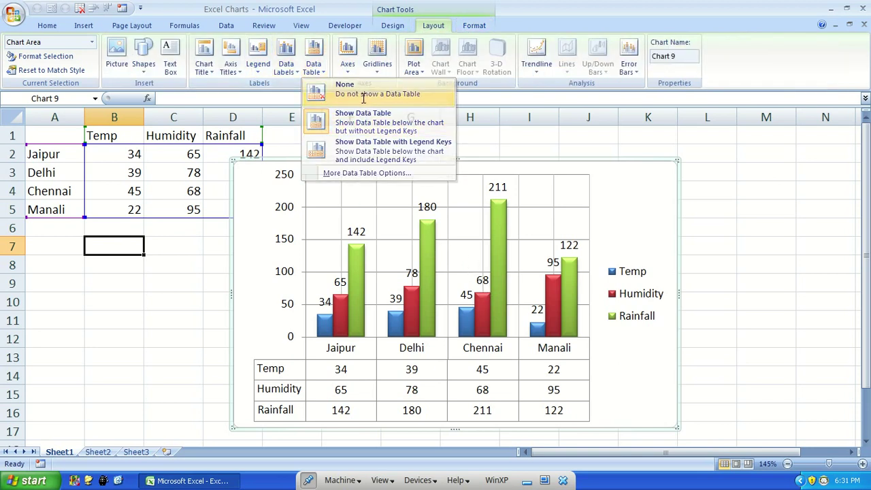
pyautogui.click(368, 89)
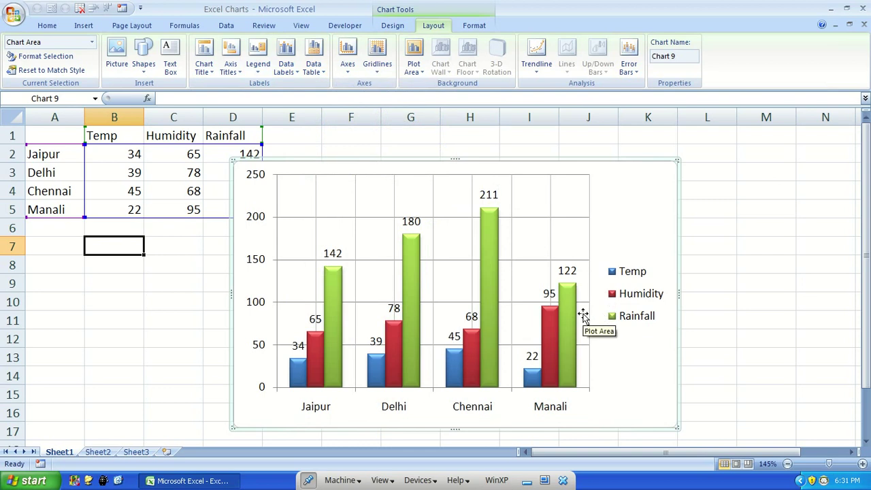
# Step: Give the Rainfall columns a light blue fill and a black outline, leaving shape effects unchanged
pyautogui.click(408, 285)
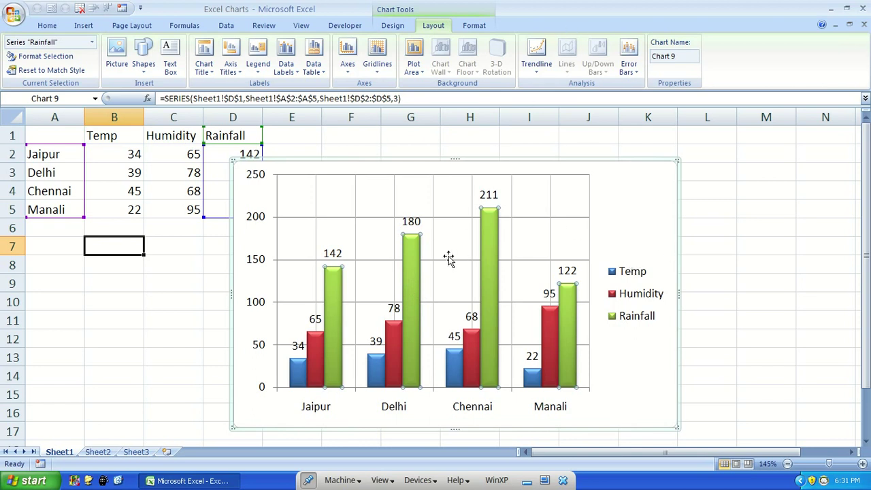
pyautogui.click(475, 26)
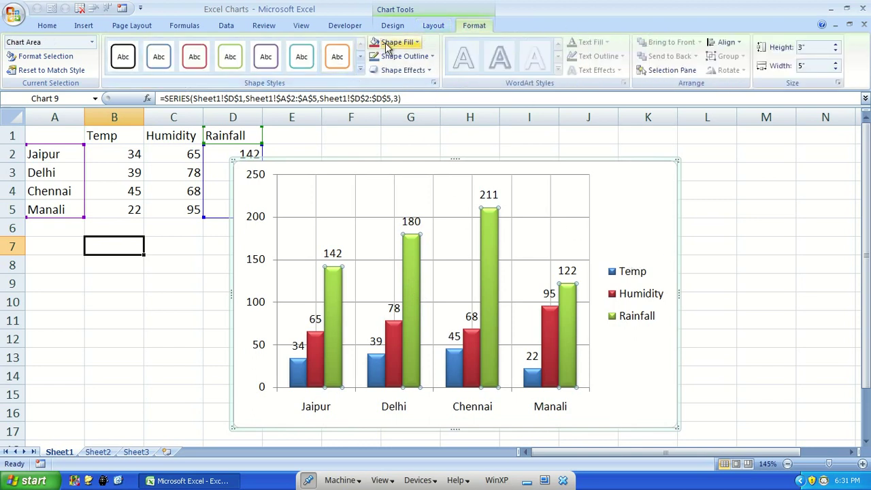
pyautogui.click(401, 43)
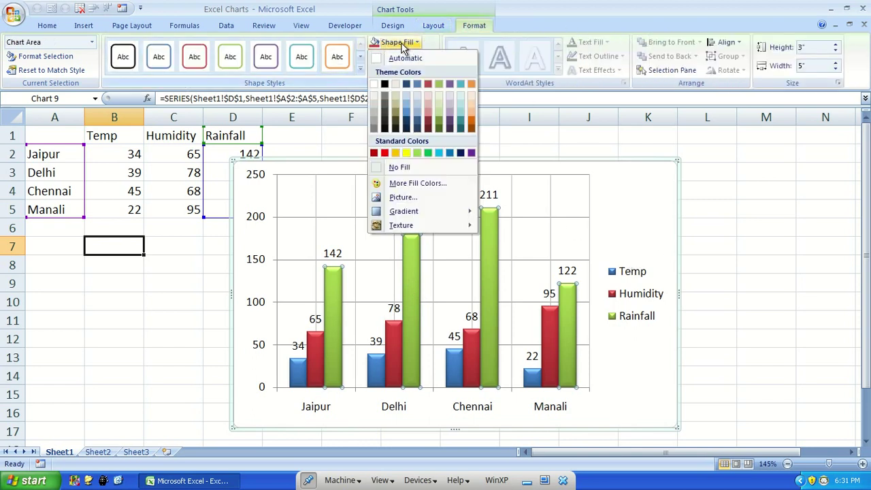
pyautogui.click(407, 102)
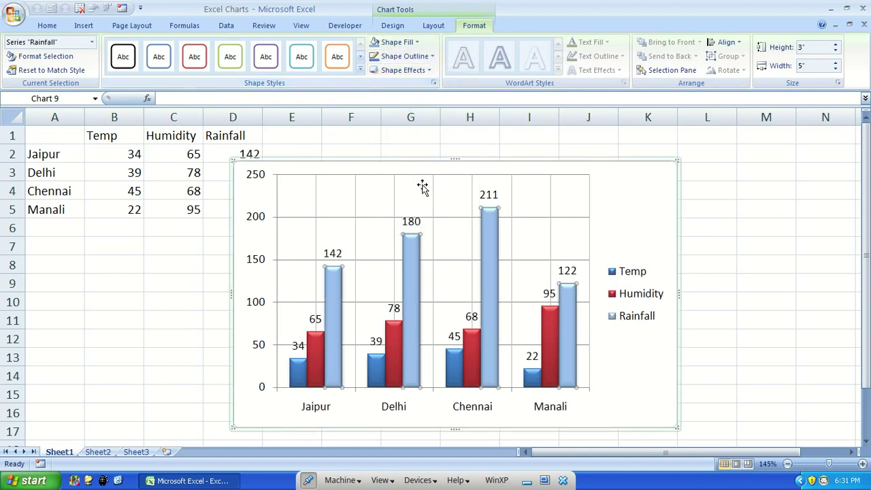
pyautogui.click(423, 56)
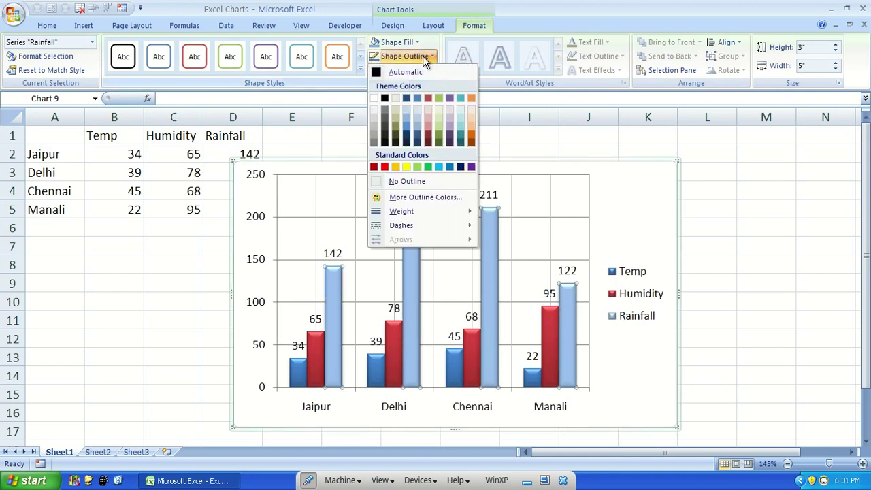
pyautogui.click(385, 97)
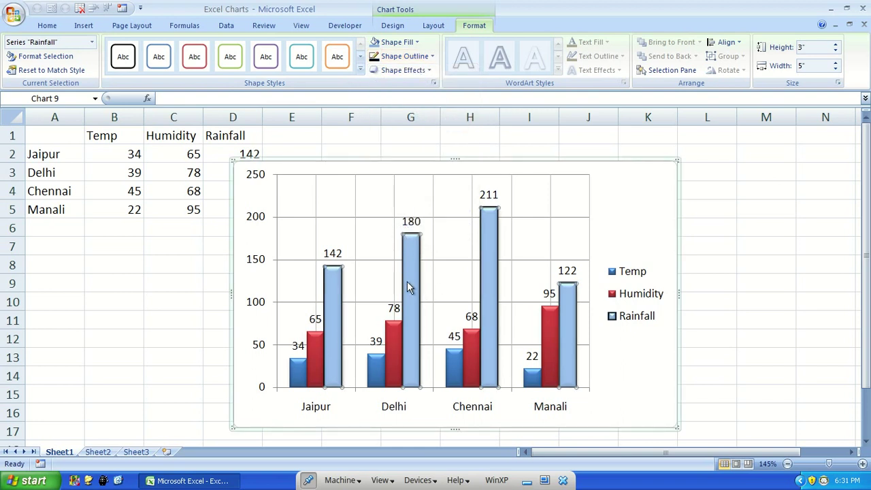
pyautogui.click(414, 70)
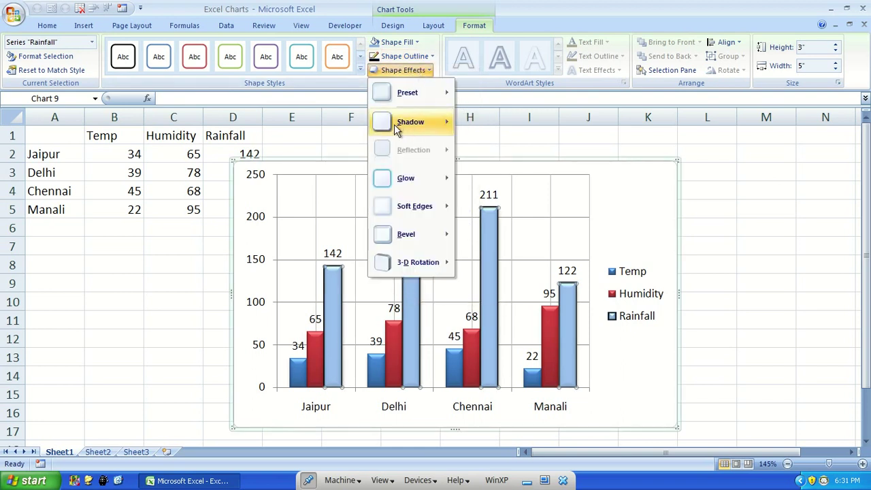
pyautogui.moveTo(403, 124)
pyautogui.click(740, 193)
pyautogui.click(628, 203)
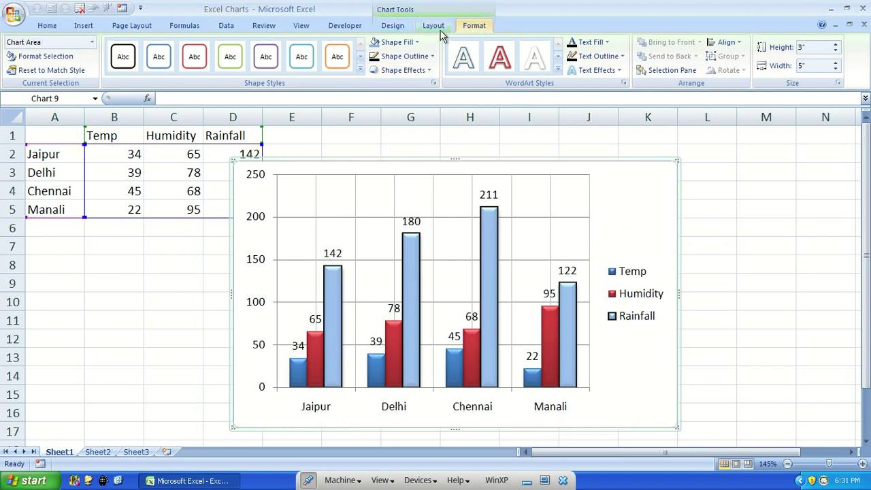
# Step: Change the chart type to a plain Line chart, after briefly trying 3-D cylinders
pyautogui.click(393, 26)
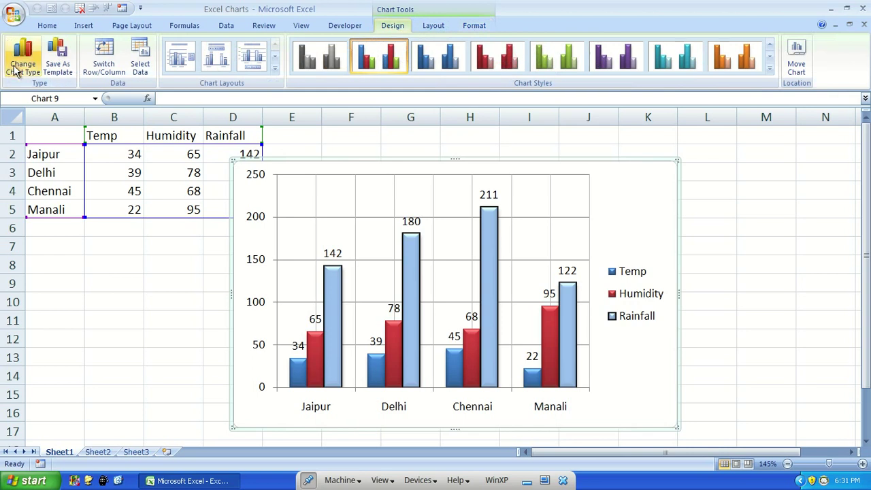
pyautogui.click(23, 57)
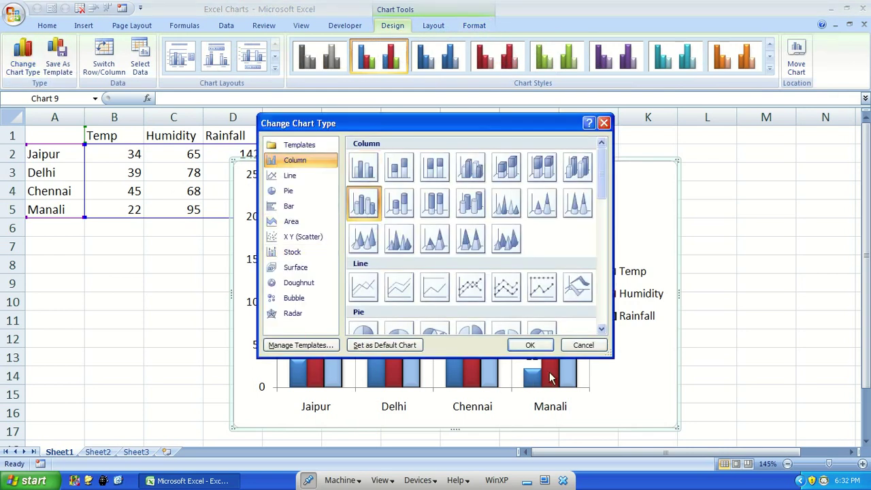
pyautogui.click(542, 348)
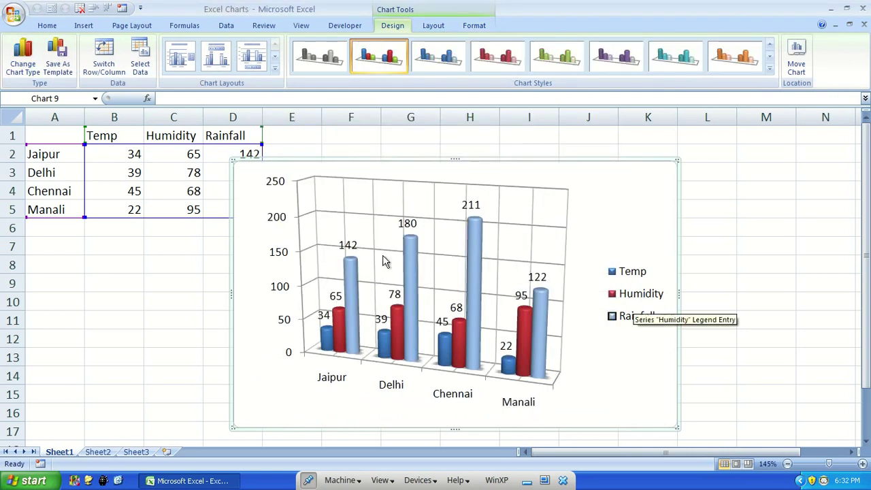
pyautogui.click(24, 58)
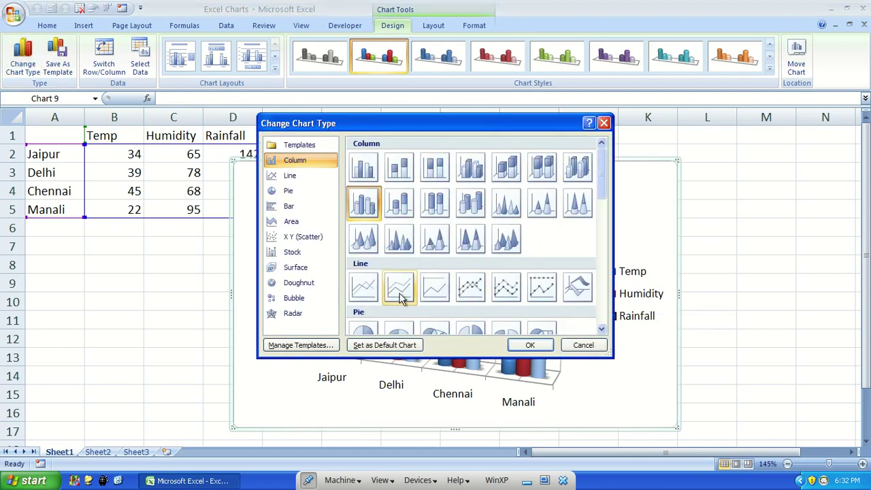
pyautogui.click(364, 288)
pyautogui.click(526, 345)
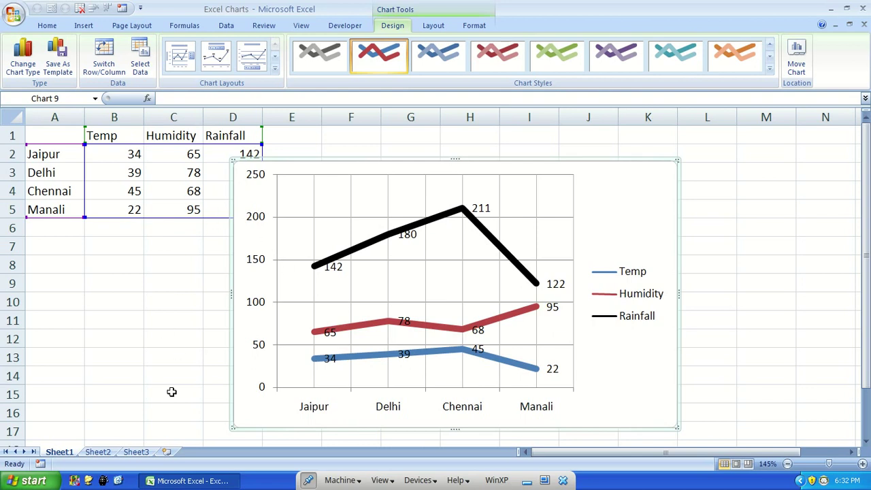
# Step: Inspect the options for the value axis, city axis and Humidity line without changing anything
pyautogui.rightClick(261, 304)
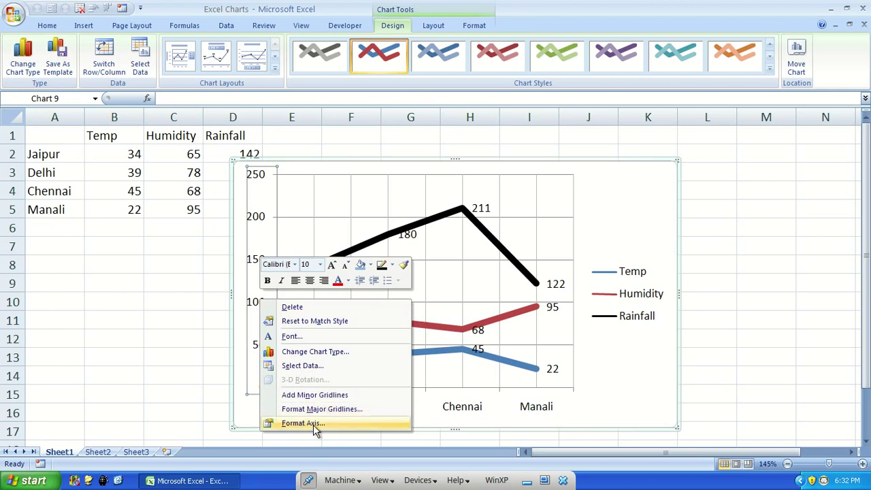
pyautogui.press('Escape')
pyautogui.rightClick(465, 408)
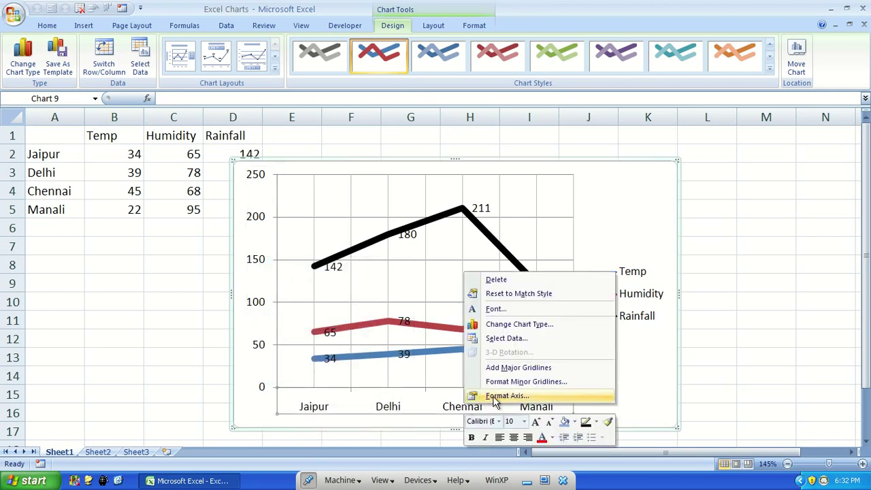
pyautogui.click(379, 323)
pyautogui.rightClick(379, 323)
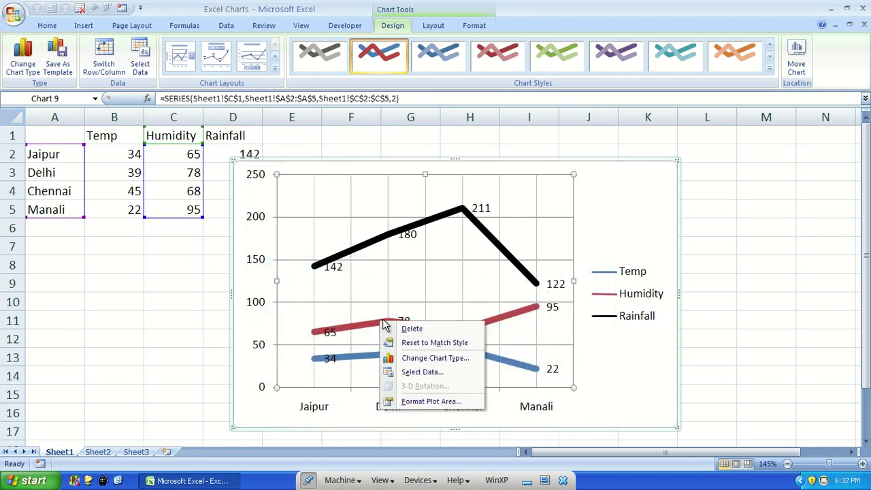
pyautogui.click(711, 227)
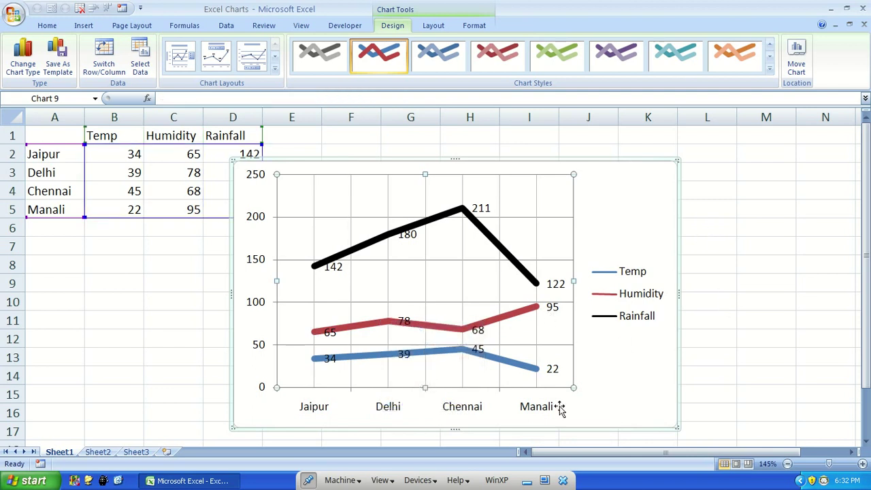